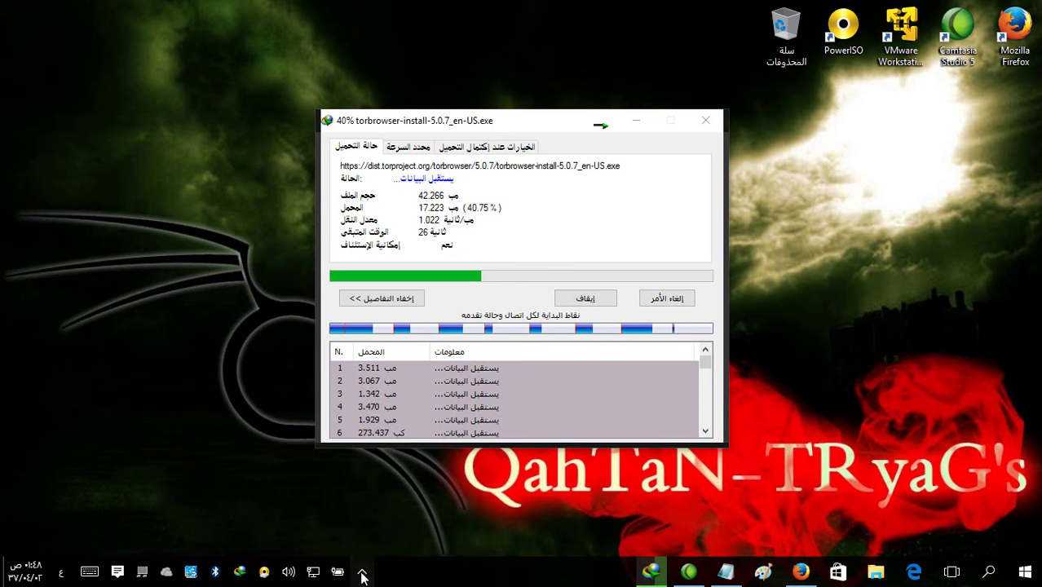
Step: Start installing the pending Java 8 Update 66 and move its installer download window clear of the Tor Browser download
right_click(381, 543)
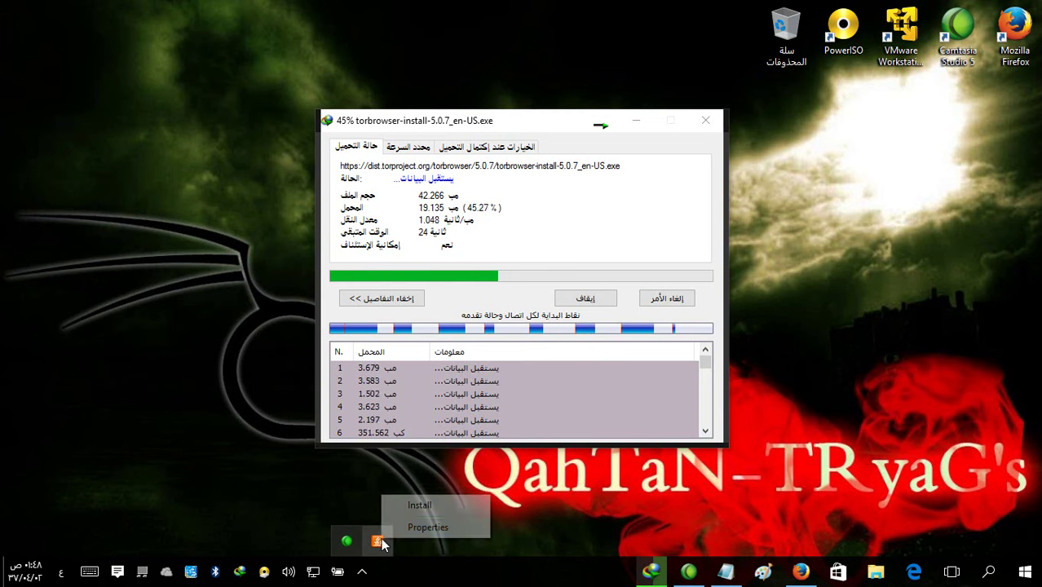
left_click(467, 408)
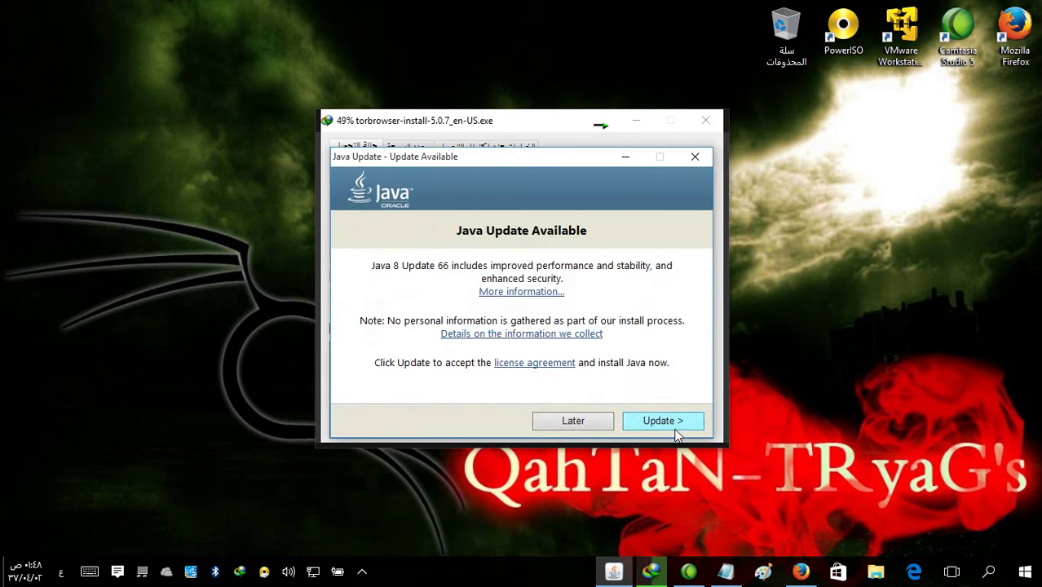
left_click(662, 420)
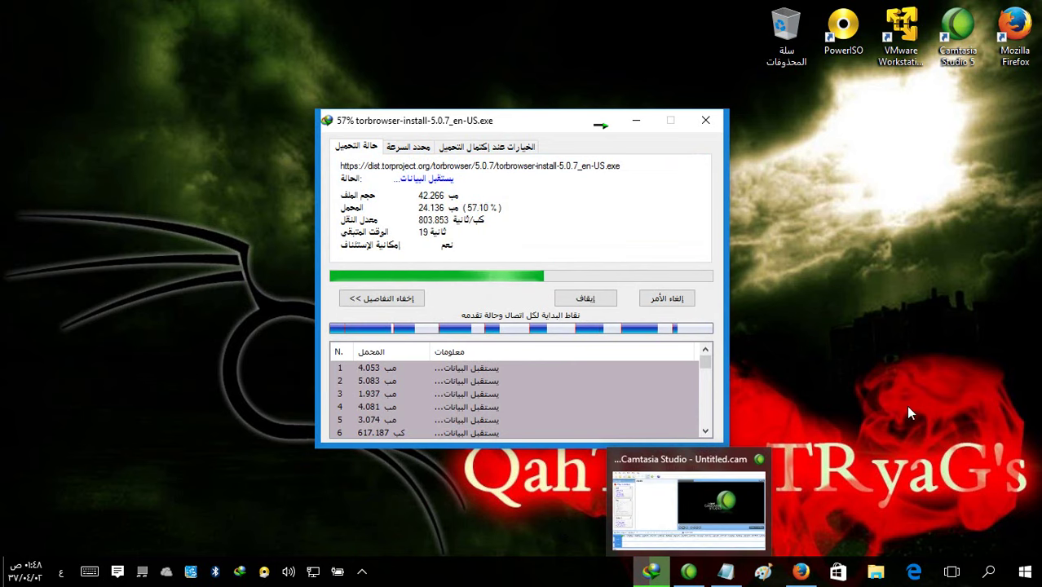
left_click(922, 388)
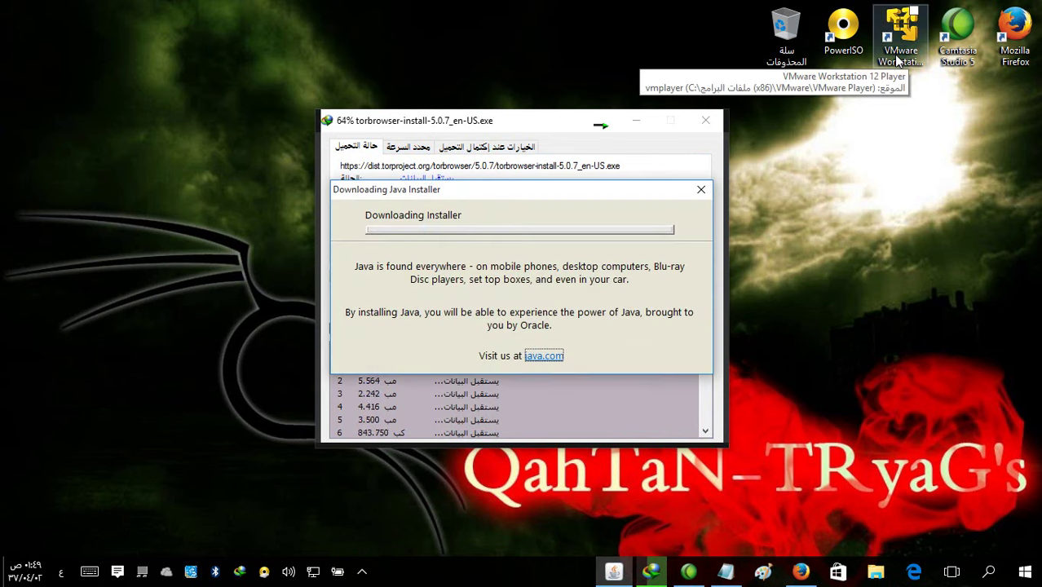
left_click_drag(543, 192, 255, 346)
left_click(462, 208)
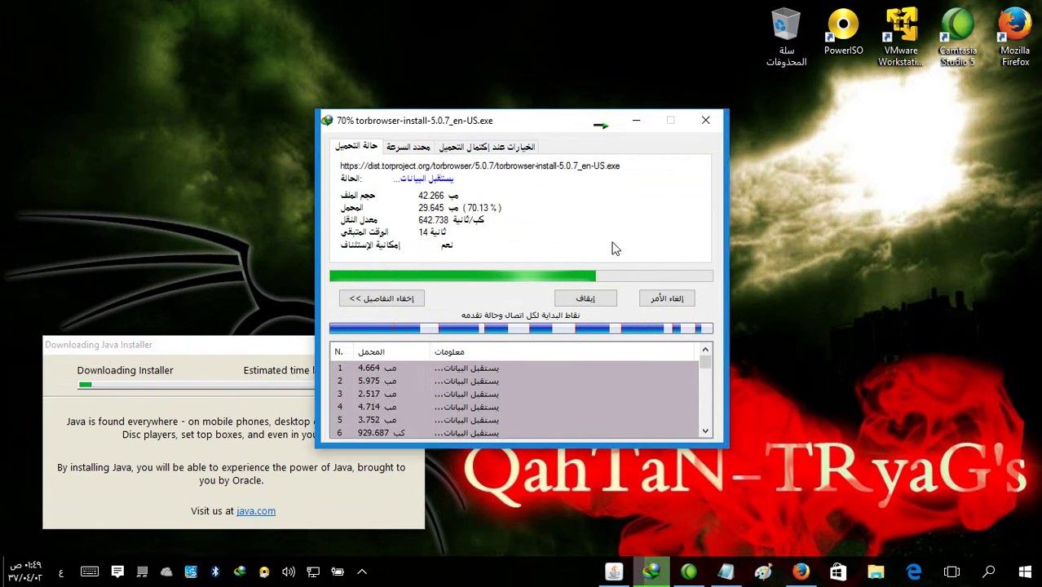
Step: Open VMware Workstation 12 Player, start the kaliLinux virtual machine and minimize its window
left_click(901, 65)
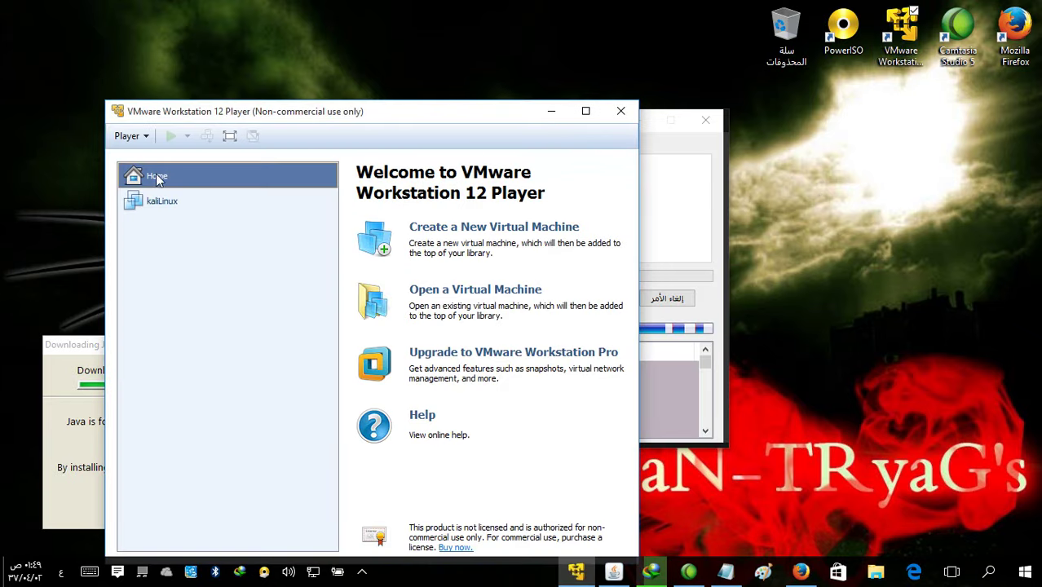
left_click(156, 203)
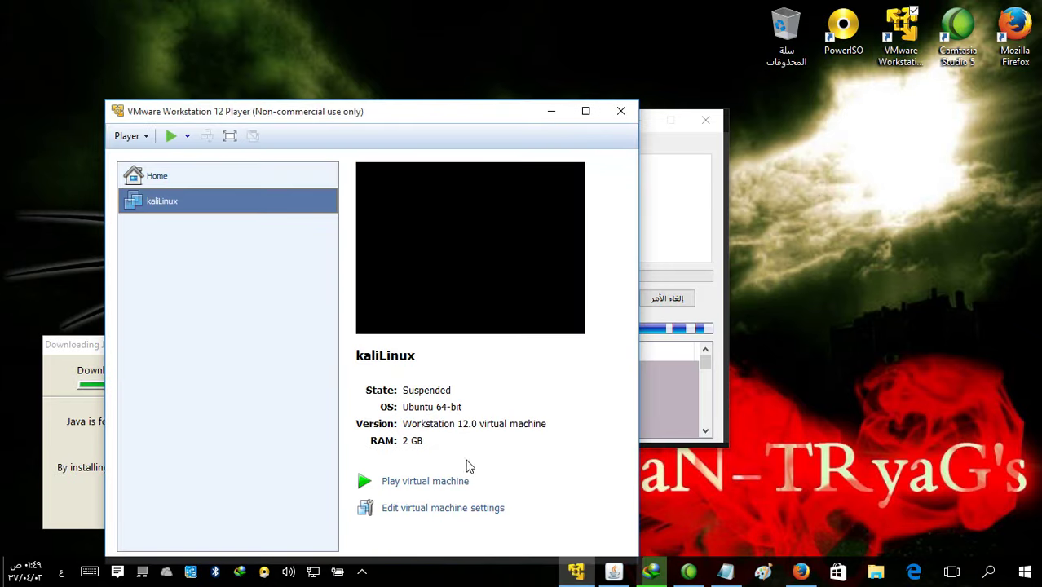
left_click(423, 482)
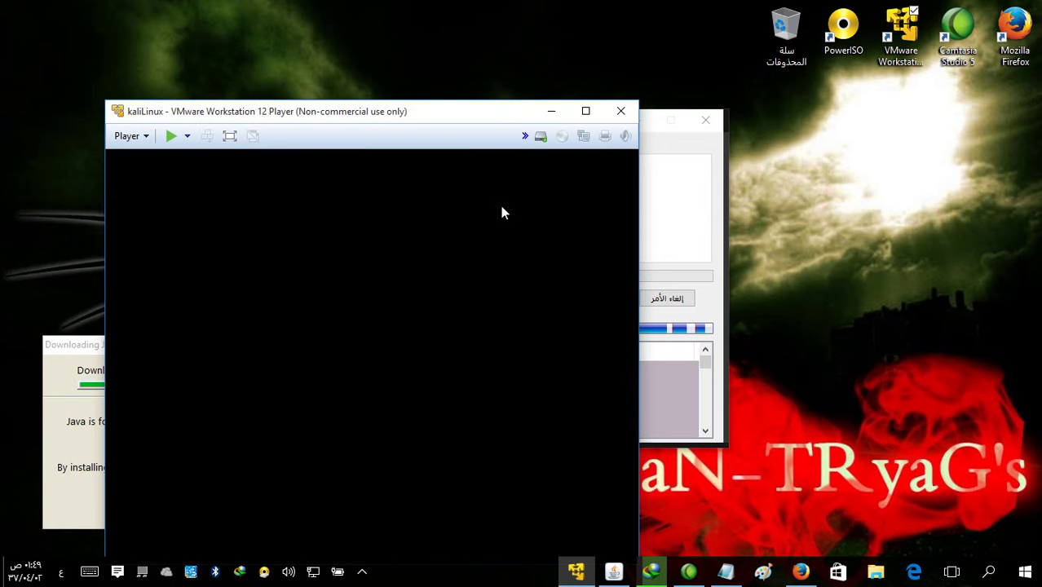
left_click(546, 111)
right_click(498, 9)
left_click(472, 49)
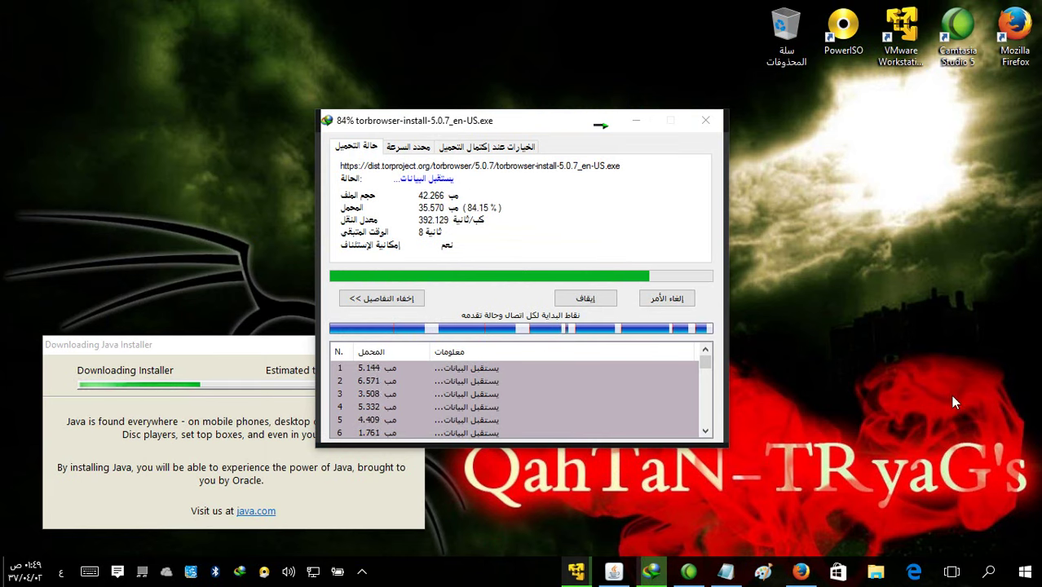
Step: Review the Windows Defender options in the Update & Security settings and close Settings
left_click(1034, 576)
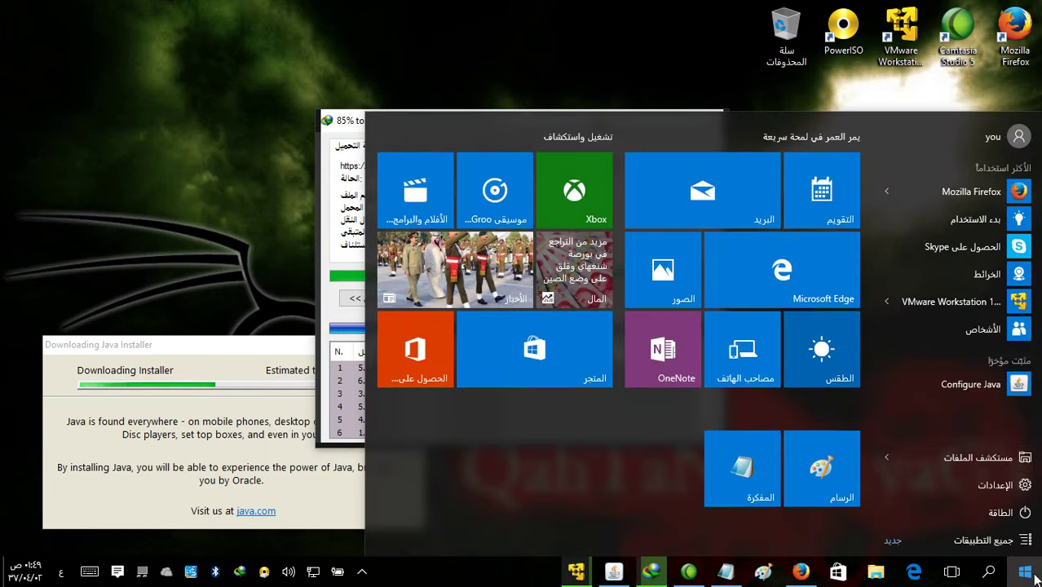
left_click(1005, 485)
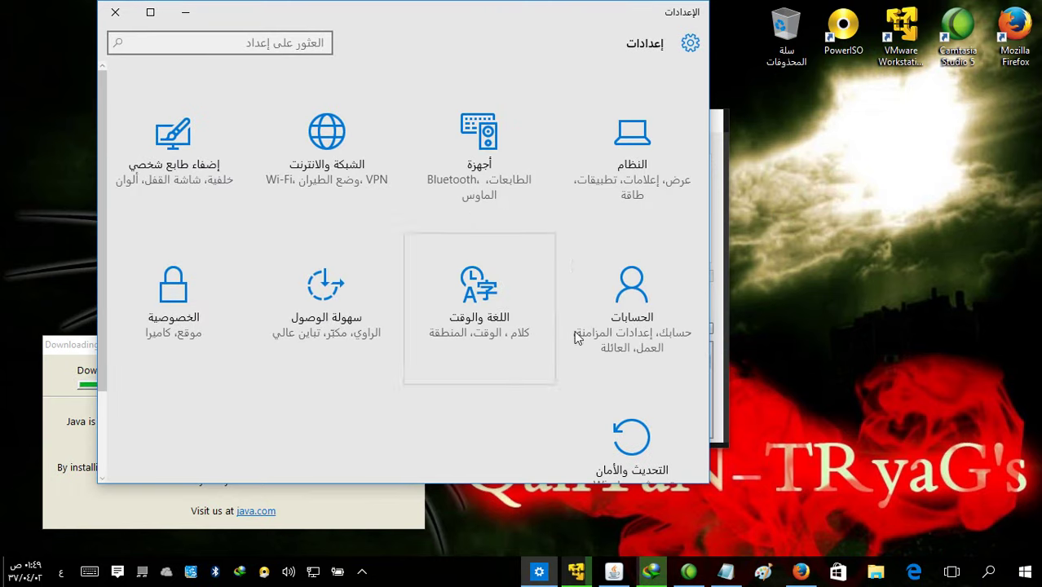
scroll(605, 406, "down", 3)
left_click(605, 405)
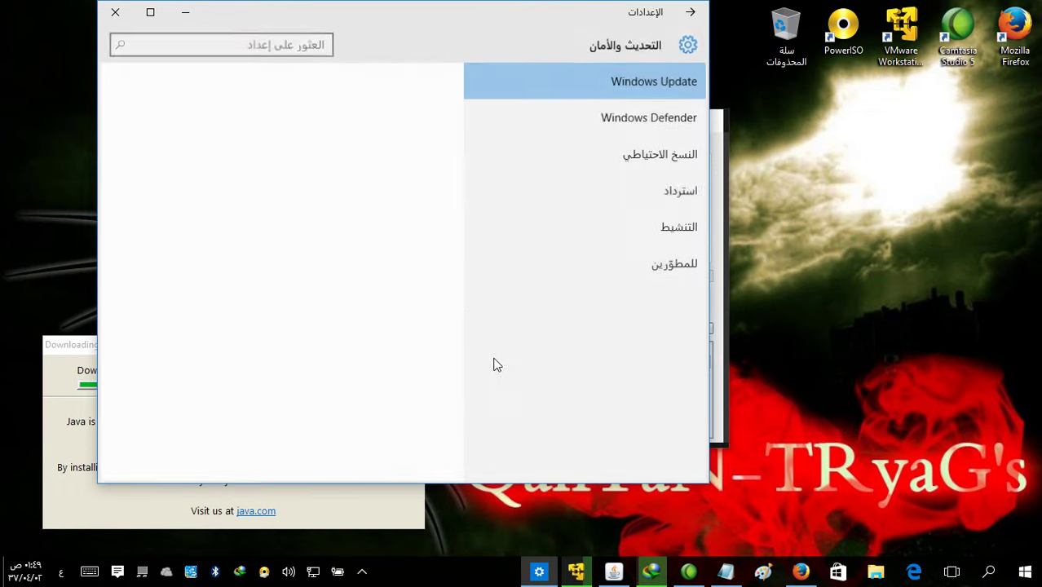
left_click(576, 130)
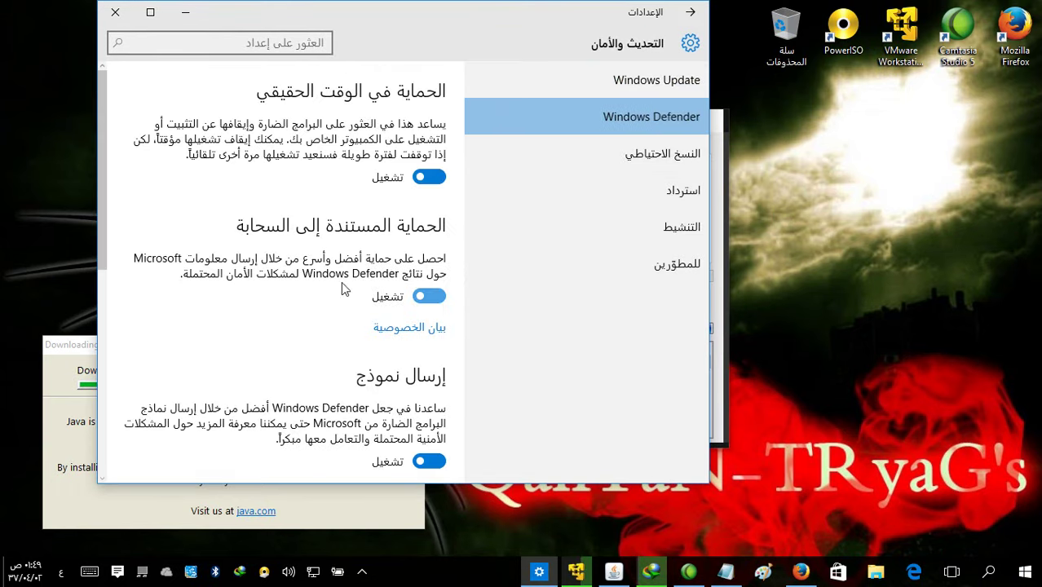
scroll(355, 310, "down", 5)
left_click(612, 154)
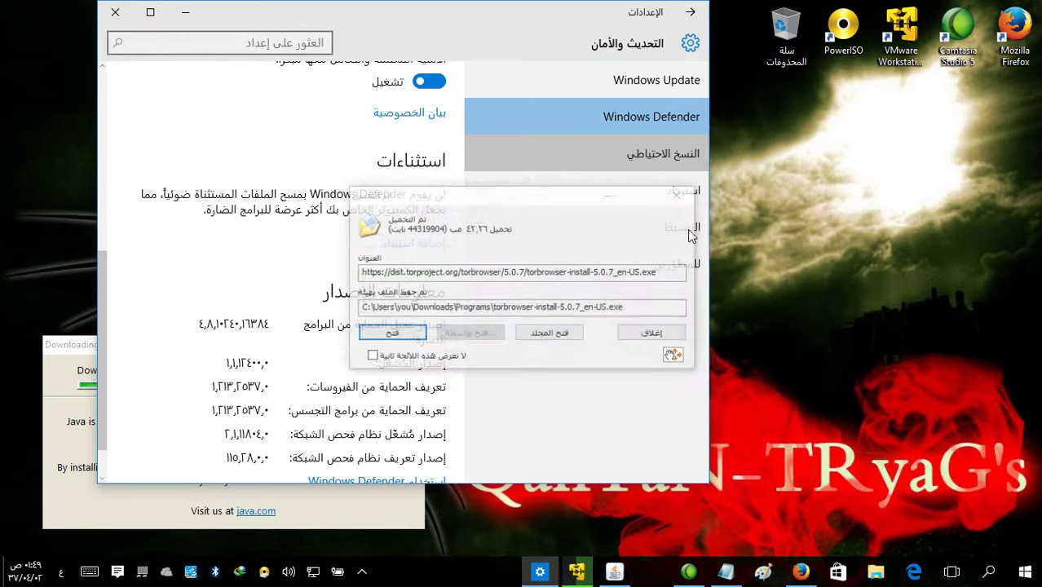
key("alt+F4")
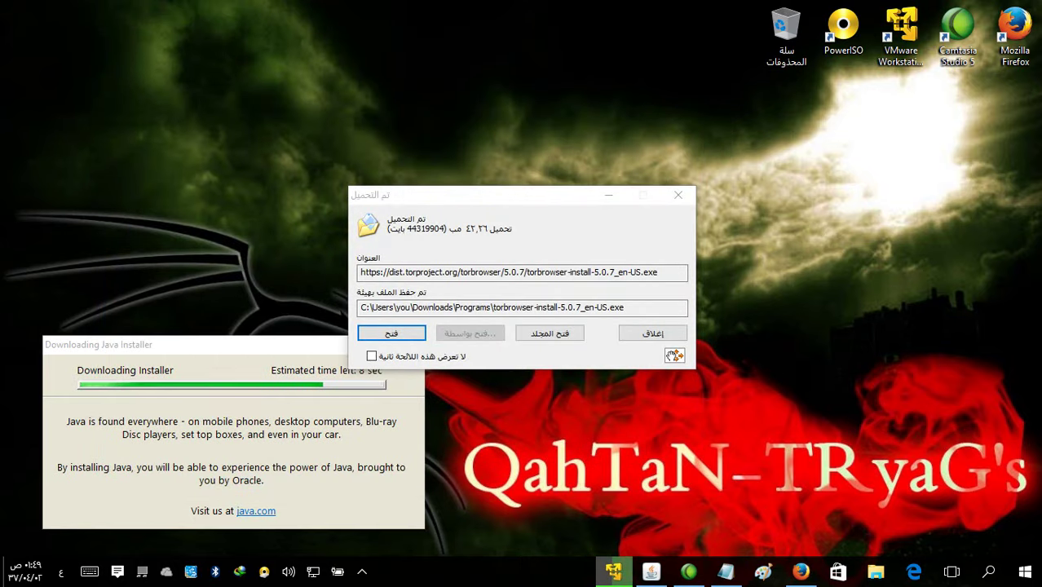
Step: Check the Windows activation status in the Update & Security settings, clearing overlapping windows out of the way, and close Settings
left_click(1025, 572)
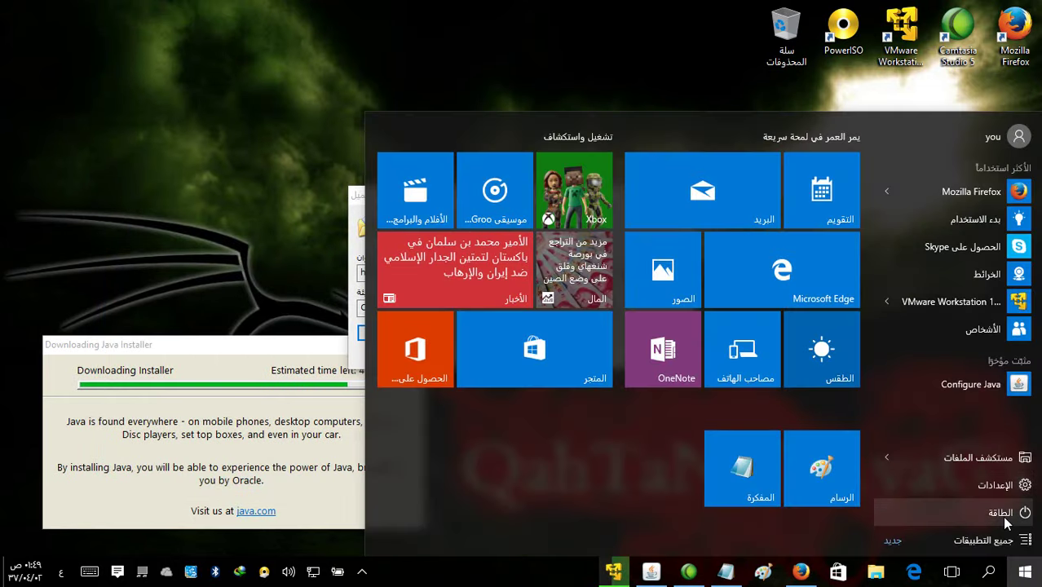
left_click(994, 486)
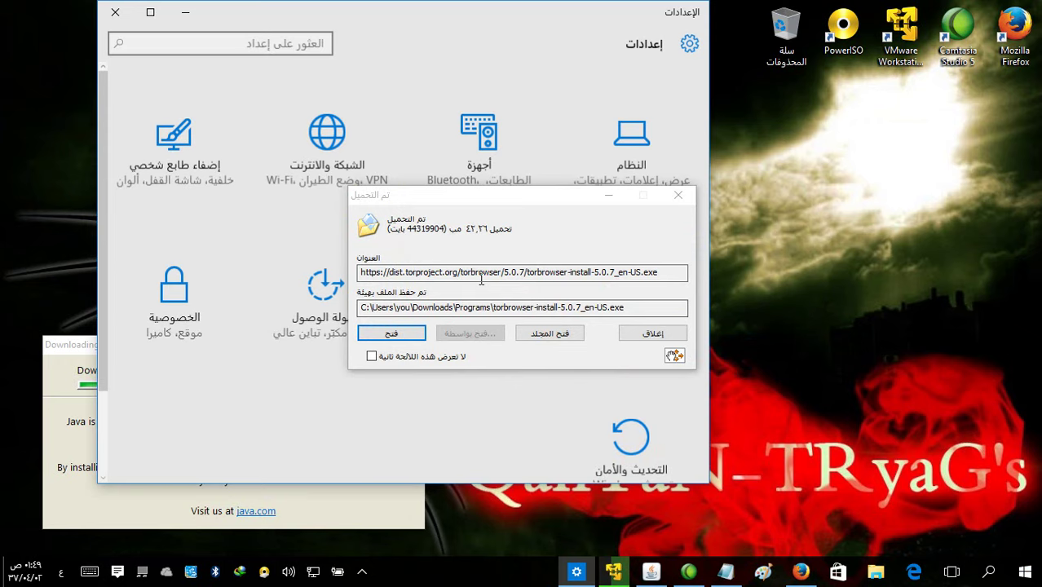
left_click(658, 445)
left_click_drag(587, 195, 355, 172)
left_click(685, 233)
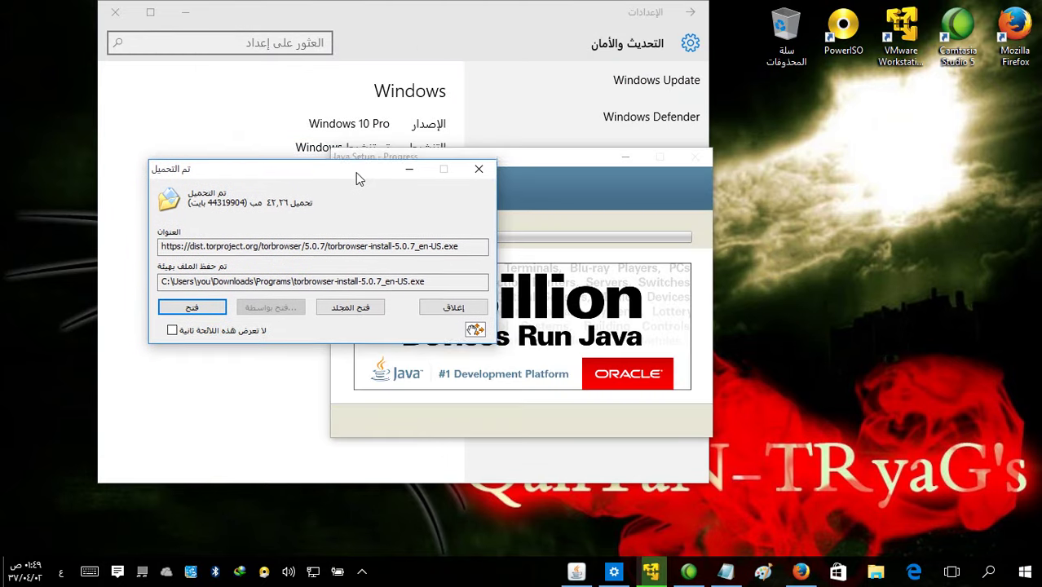
left_click(582, 208)
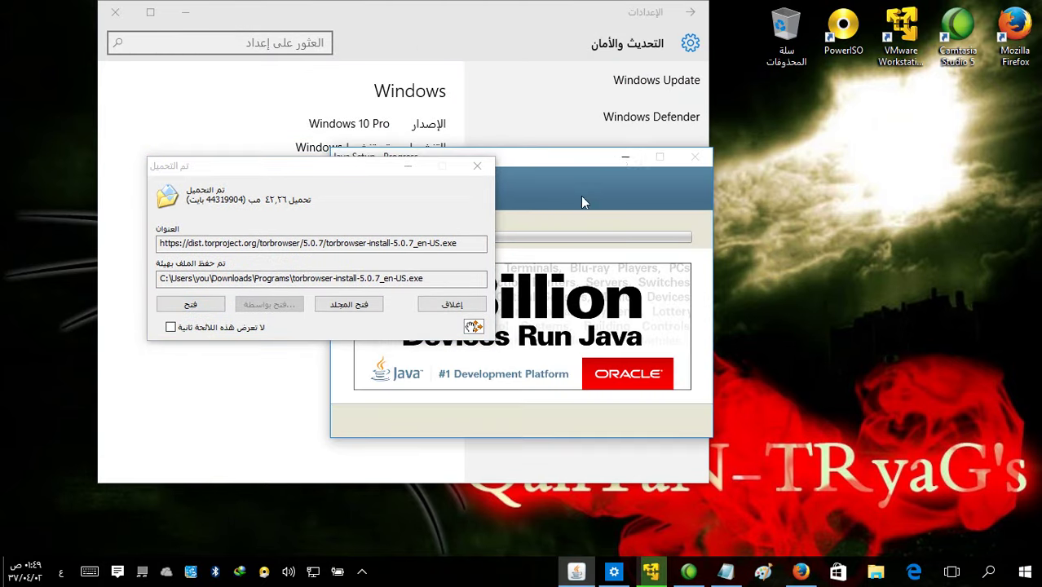
left_click(625, 156)
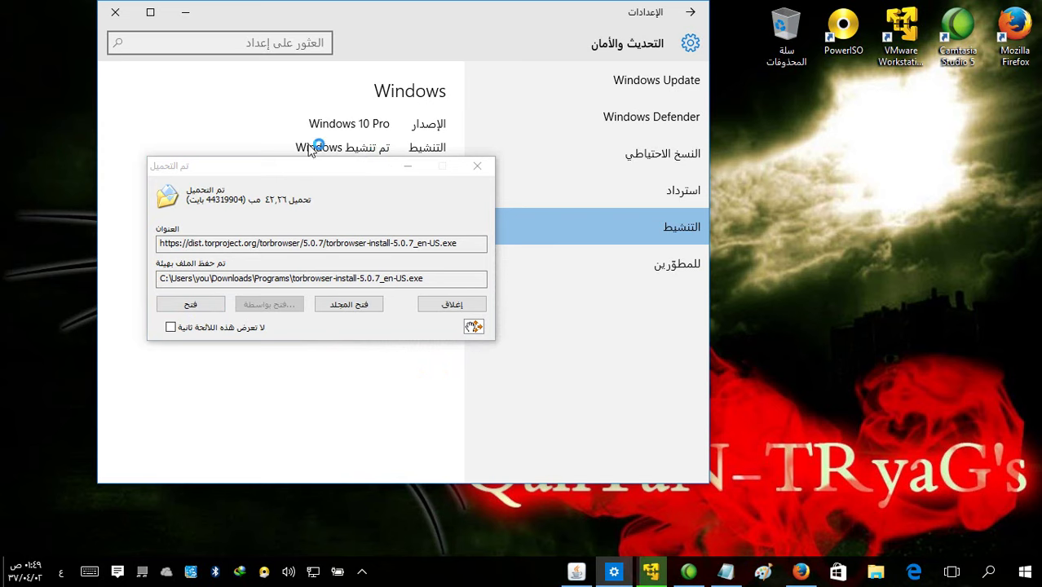
left_click(115, 12)
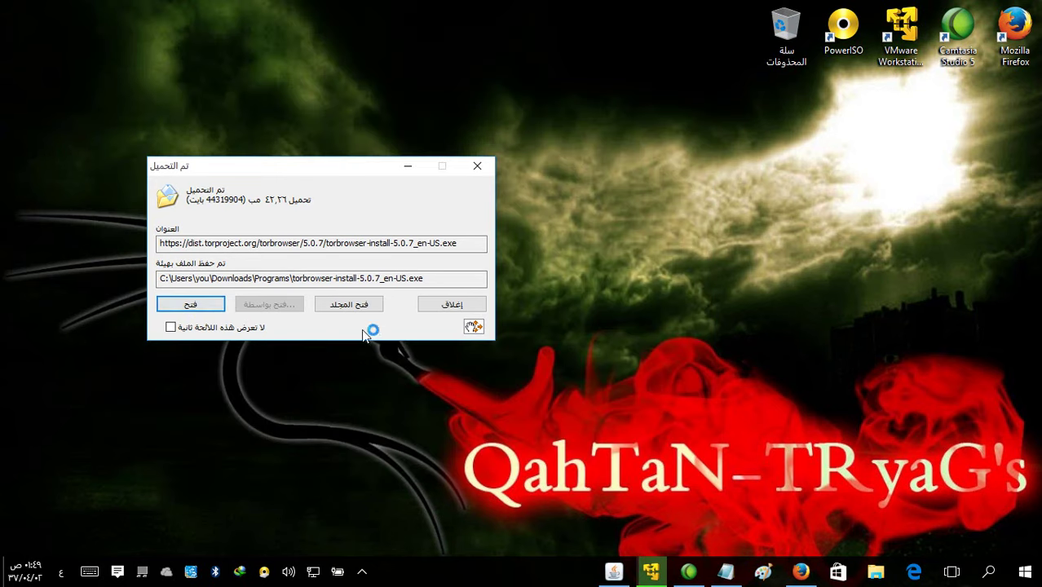
Step: Launch the downloaded torbrowser-install-5.0.7_en-US.exe and dismiss the virtual machine's Removable Devices hint
left_click_drag(426, 278, 163, 279)
left_click(190, 305)
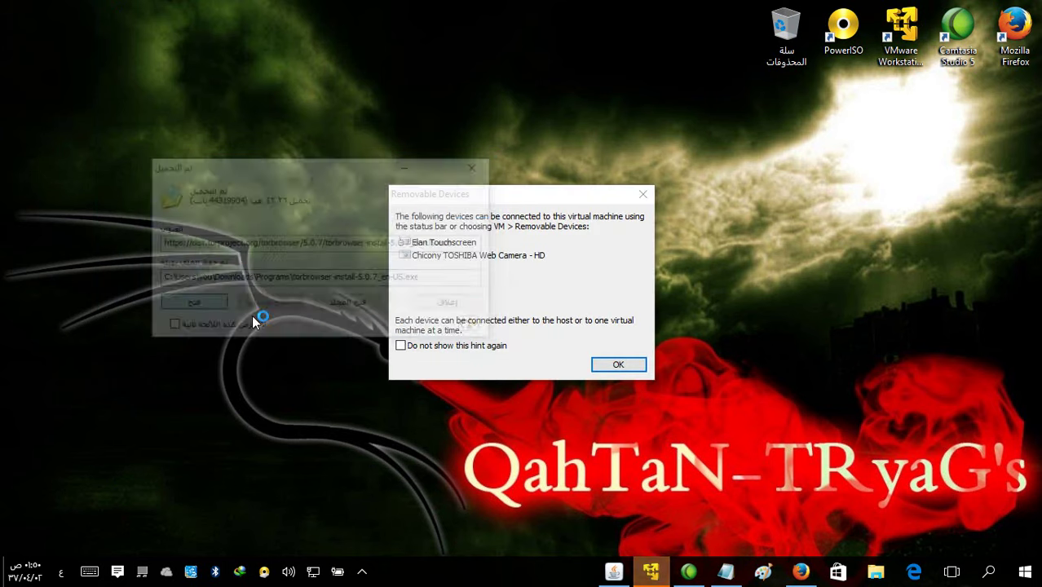
left_click(401, 346)
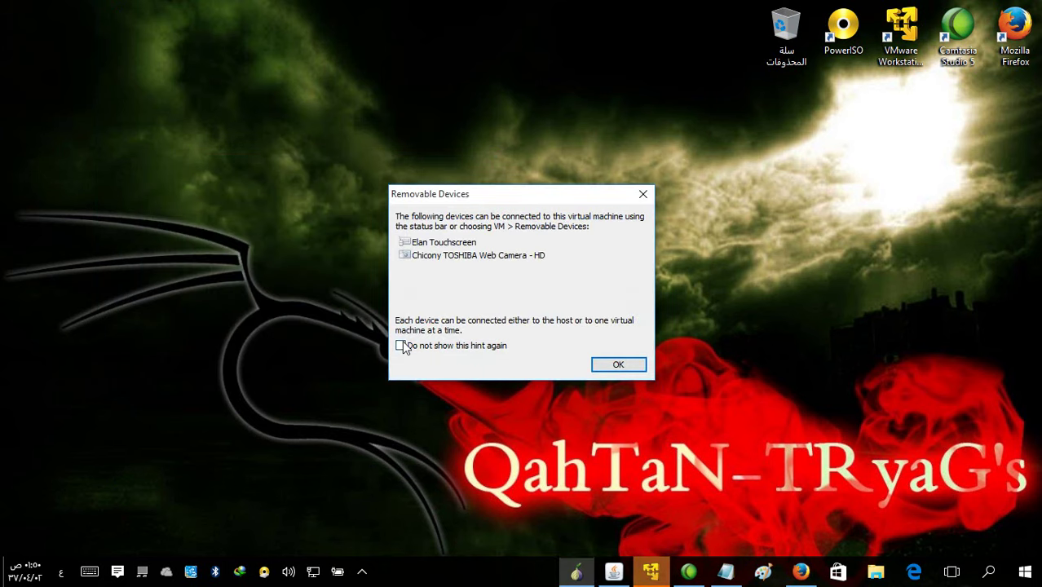
left_click(618, 365)
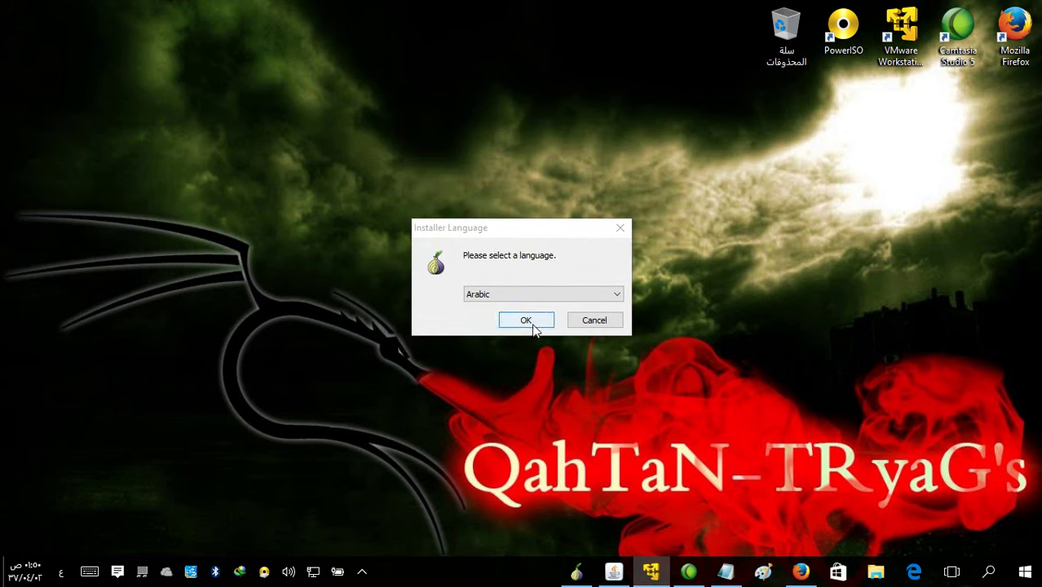
Step: Choose Arabic as the installer language and install Tor Browser in the default Desktop\Tor Browser folder
left_click(527, 295)
left_click(527, 295)
left_click(530, 325)
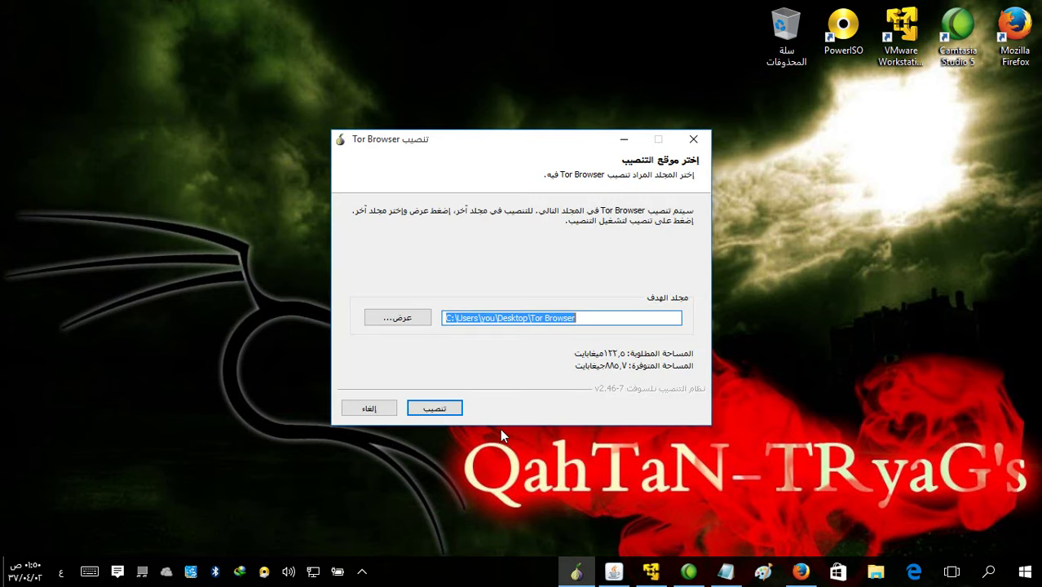
key("Return")
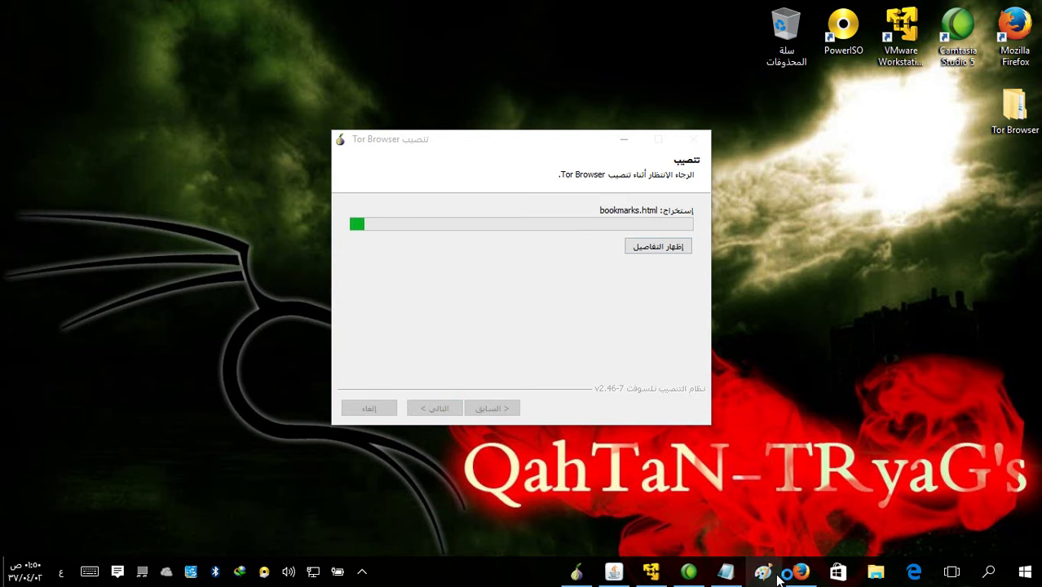
Step: Complete the last line of the Notepad note as "الاختلاف انو البورت هنا ٩١٥٠ ماهو ٩٠٥٠" and minimize the note
left_click(721, 577)
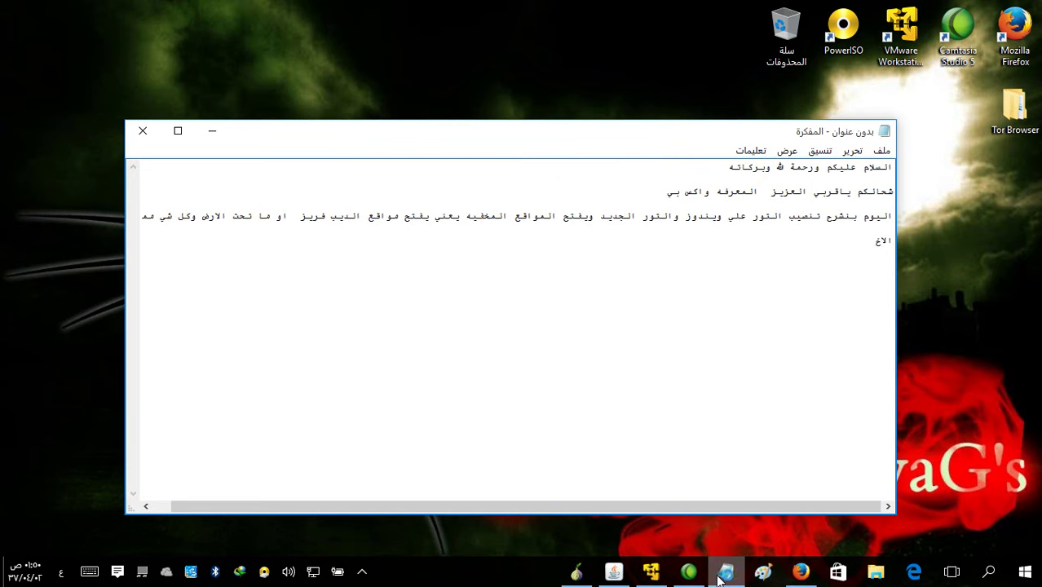
type("تلاف انو البور")
type("ت هنا ٩١٥٠ ماهو ٩٠٥٠")
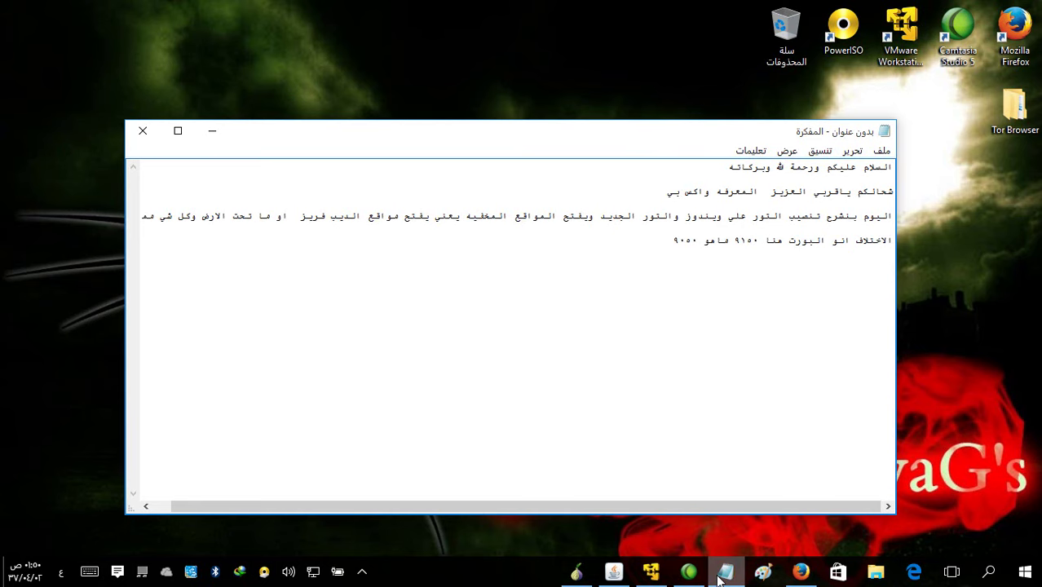
left_click(215, 132)
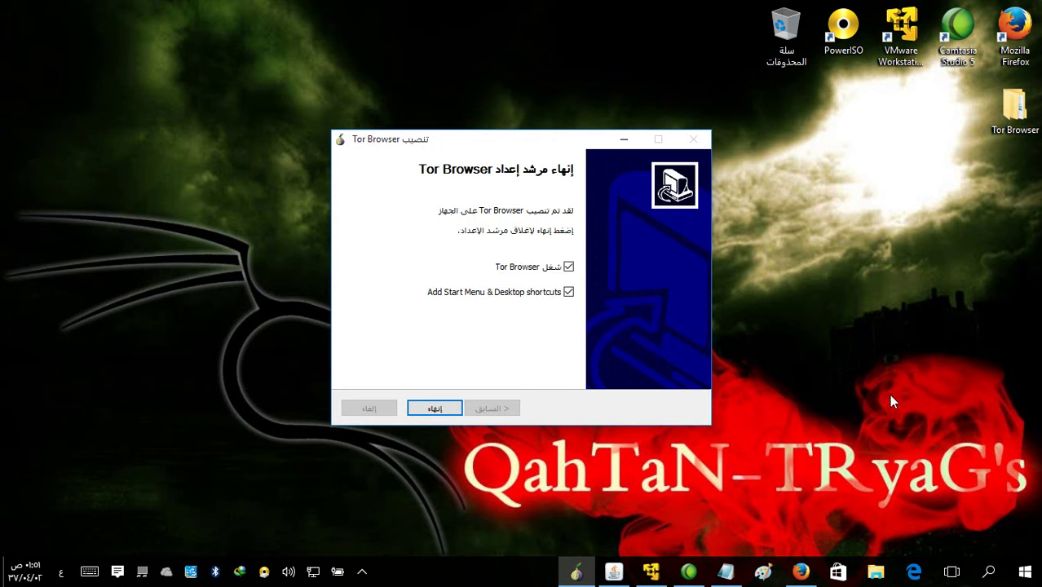
Step: Finish the Tor Browser setup with launching enabled and Start Menu & Desktop shortcuts disabled, dismissing the Close Tor Browser warning
left_click(569, 292)
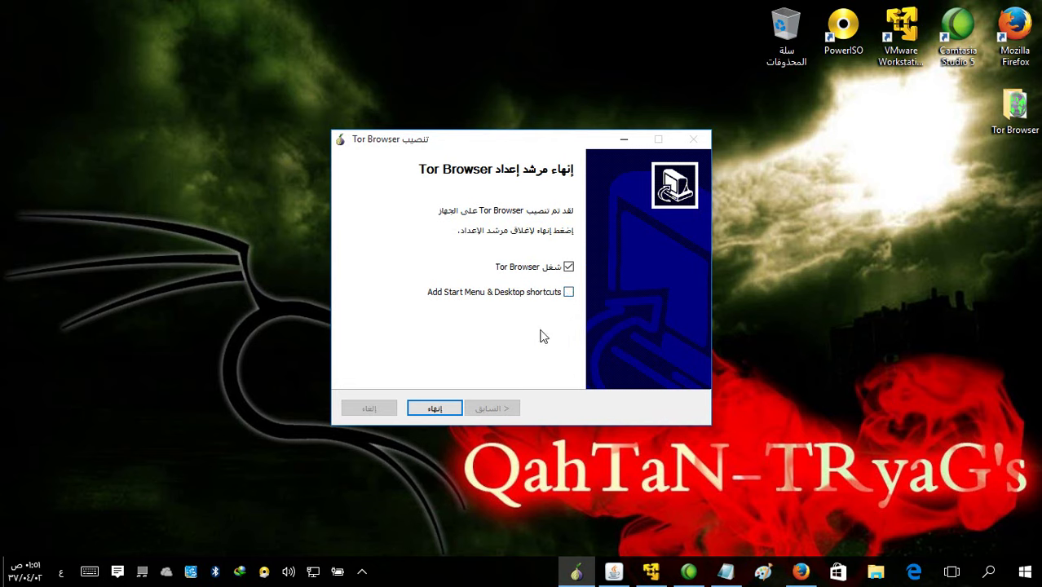
left_click(435, 409)
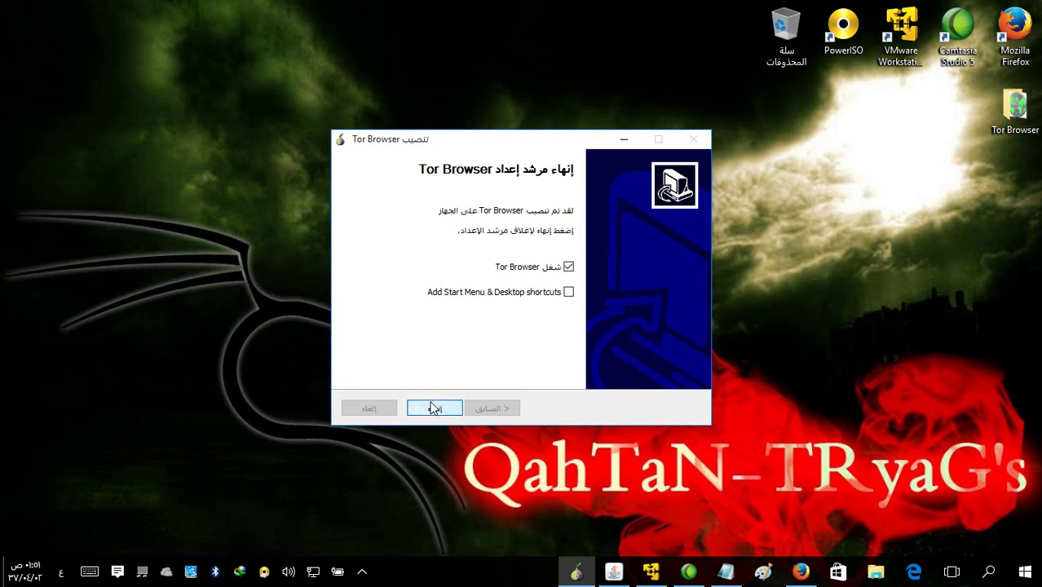
left_click(437, 413)
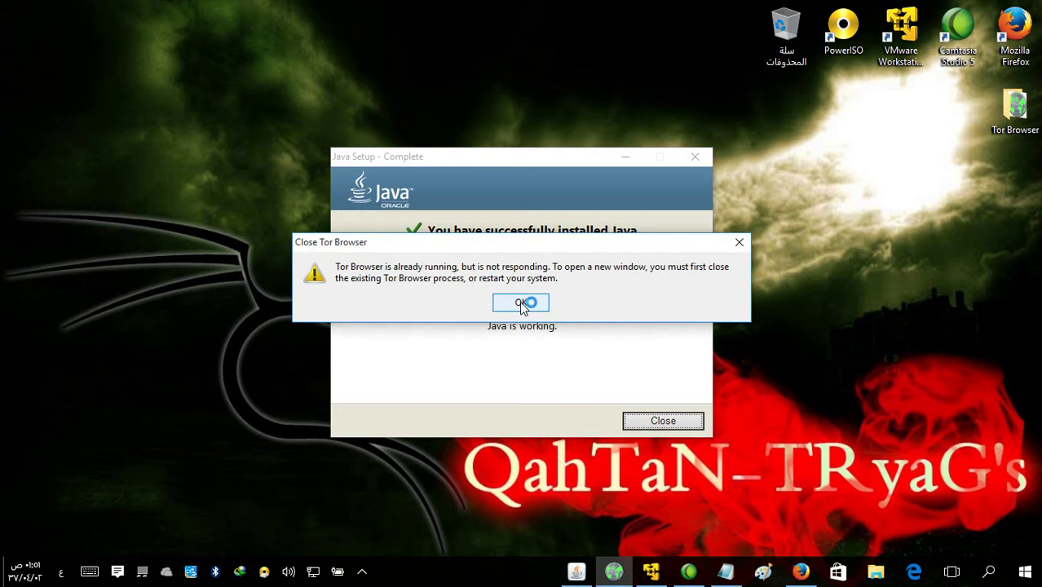
left_click(520, 301)
Step: Close the completed Java setup, run the Java version check on java.com and minimize Firefox
left_click(663, 421)
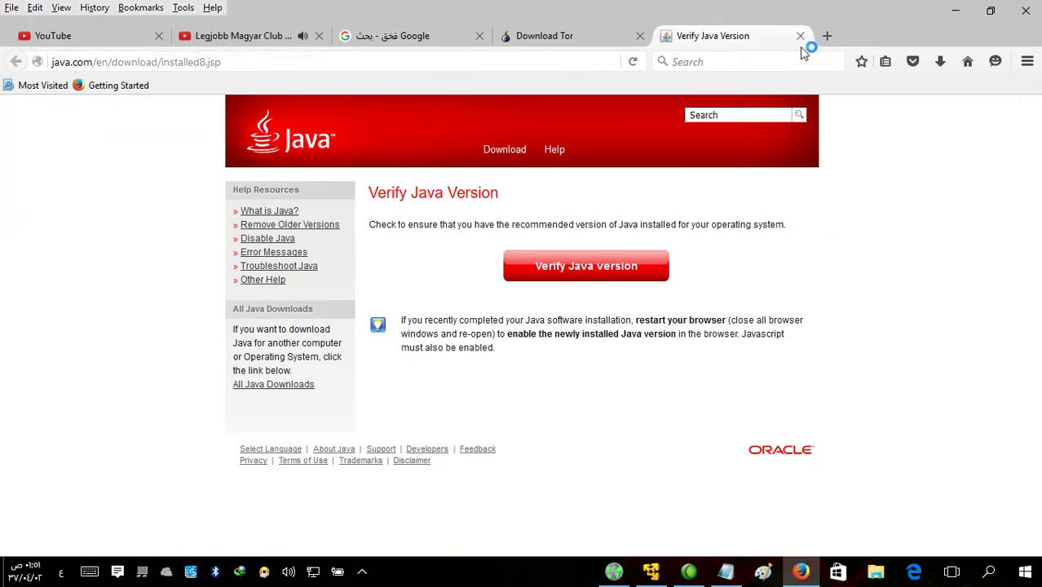
left_click(644, 265)
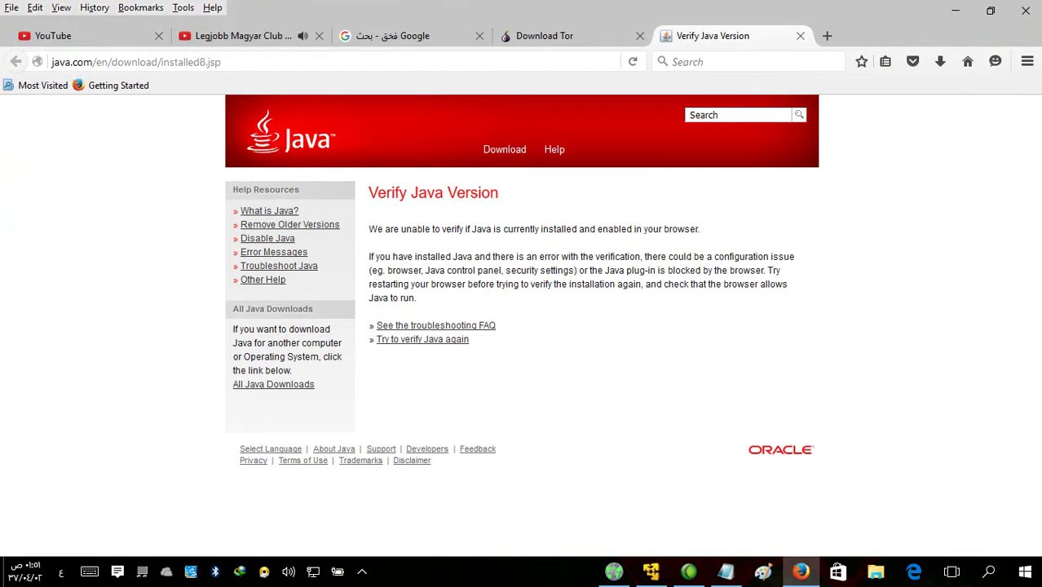
left_click(956, 10)
Step: Configure the Tor network with no ISP blocking and no local proxy, connect, and move the connection status window beside the settings window
left_click(70, 250)
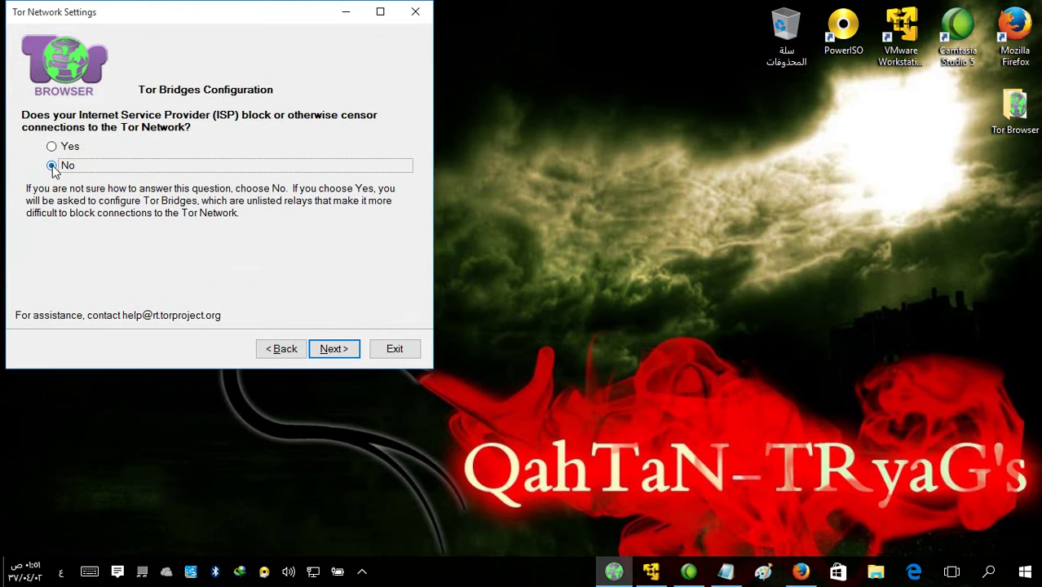
left_click(324, 350)
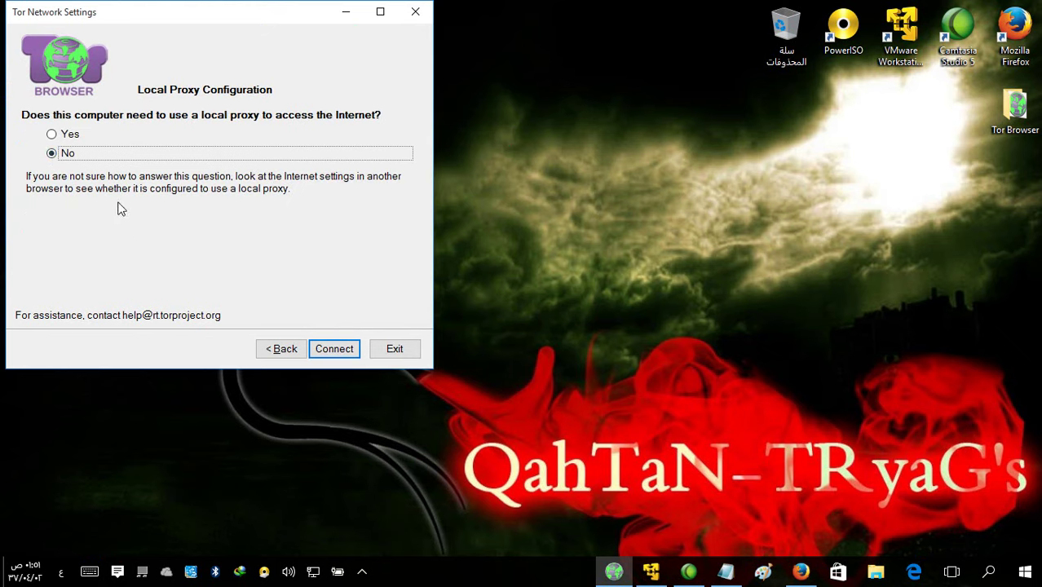
left_click(334, 350)
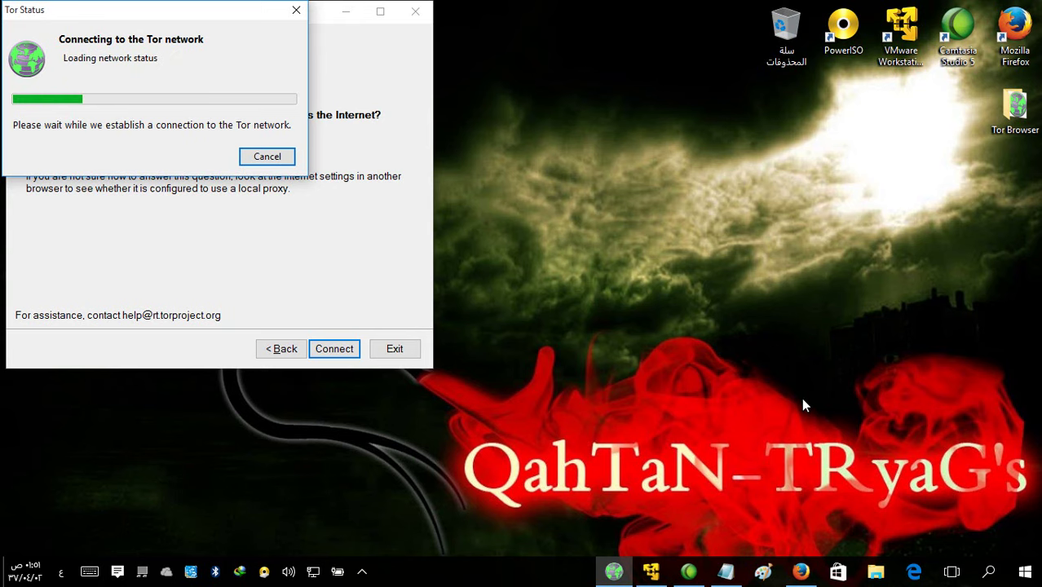
left_click_drag(122, 13, 559, 16)
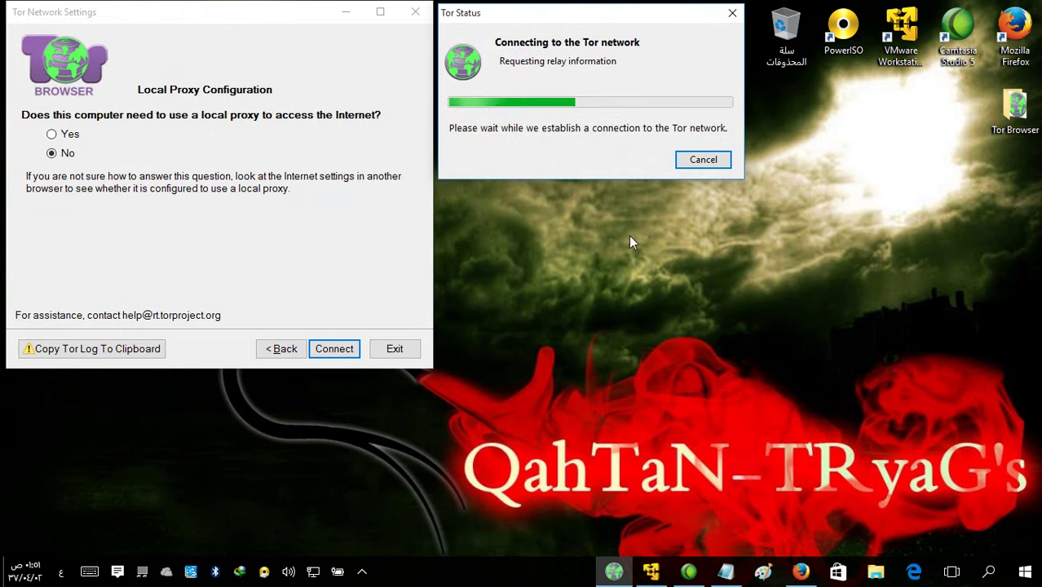
right_click(673, 329)
left_click(658, 375)
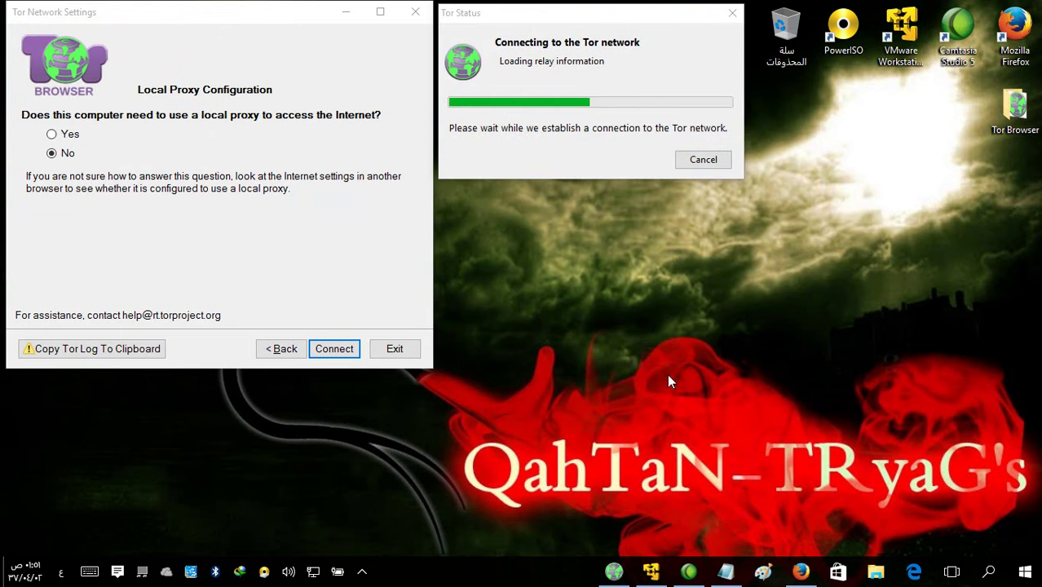
Step: Add a new line to the Notepad note: "اذا لك خاطر تفتح المتصفح حقك نزل هذي تحت لا تسكرها لانك اذا سكرت هذي الصفحه"
left_click(743, 579)
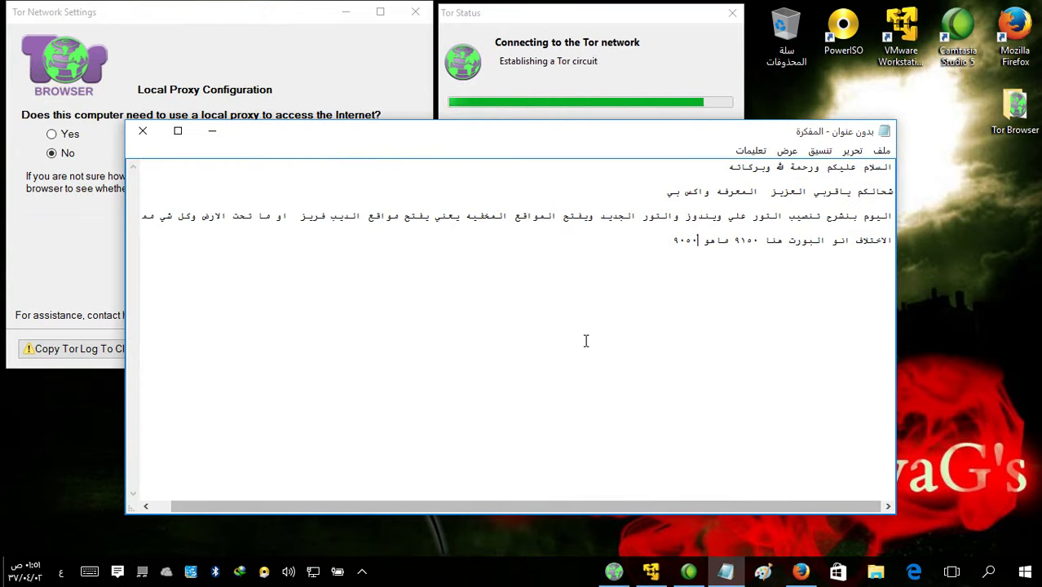
type("اذا لك خاطر تفتح المتصفح")
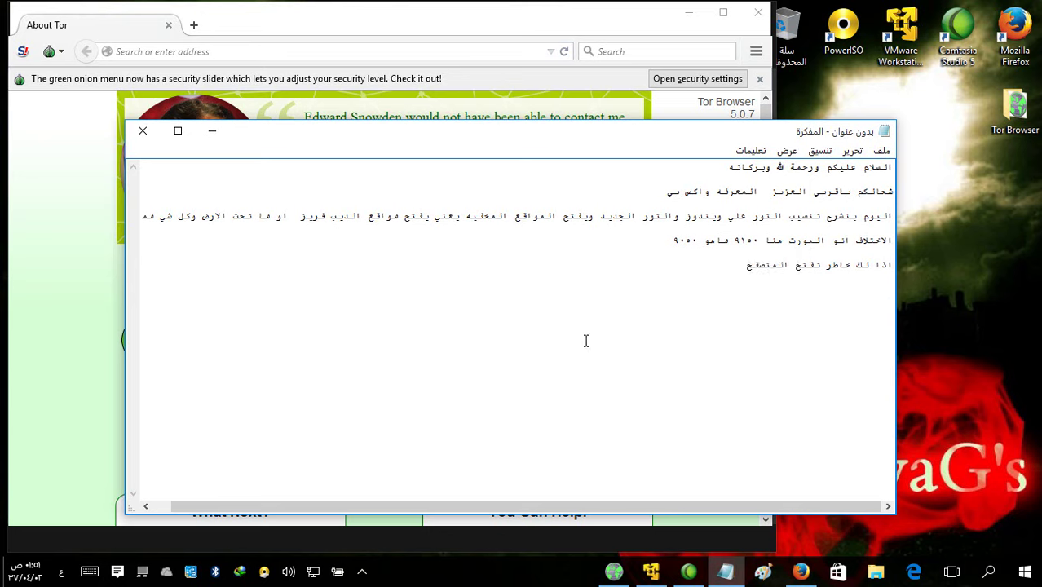
type("ن")
type("رها لانك اذا سكرت هذي")
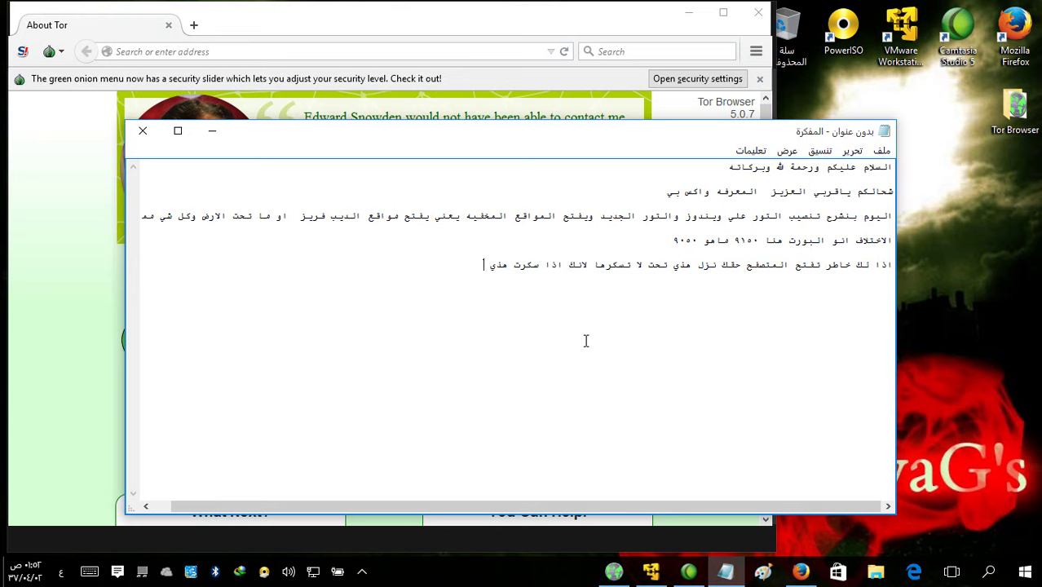
type("حه")
Step: Complete the note's last line with "يتم ايقاف التور يعني سو هيك" and minimize both the note and the Tor Browser window
left_click(458, 27)
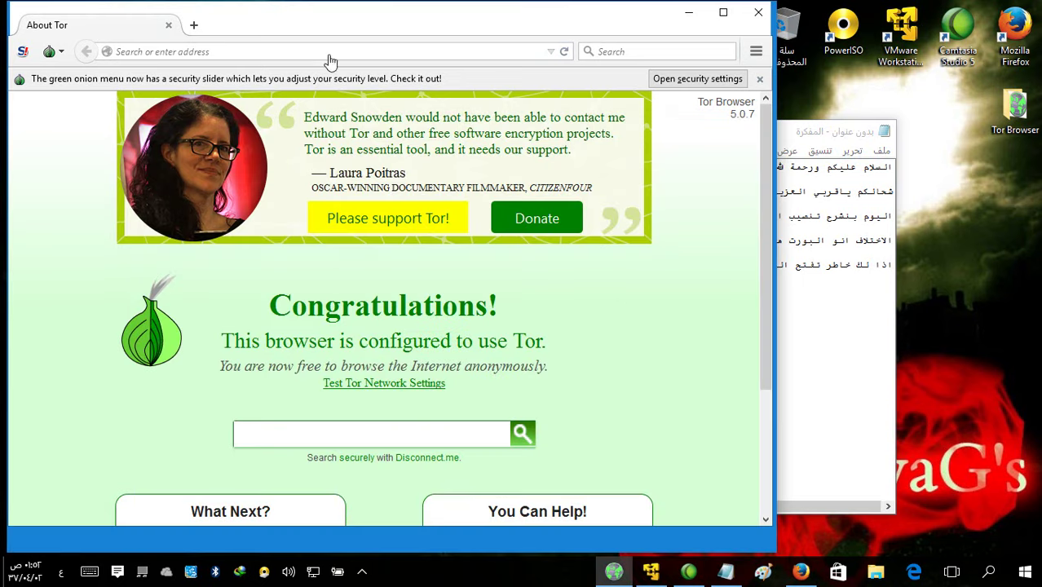
left_click(866, 391)
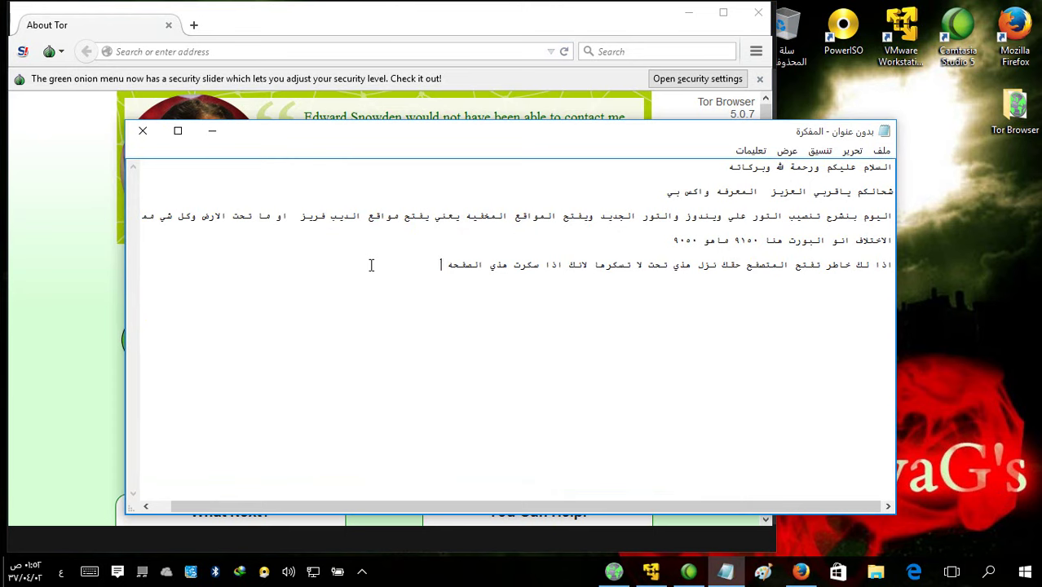
type("تم ايقاف التور يعني سو هيك")
left_click(214, 132)
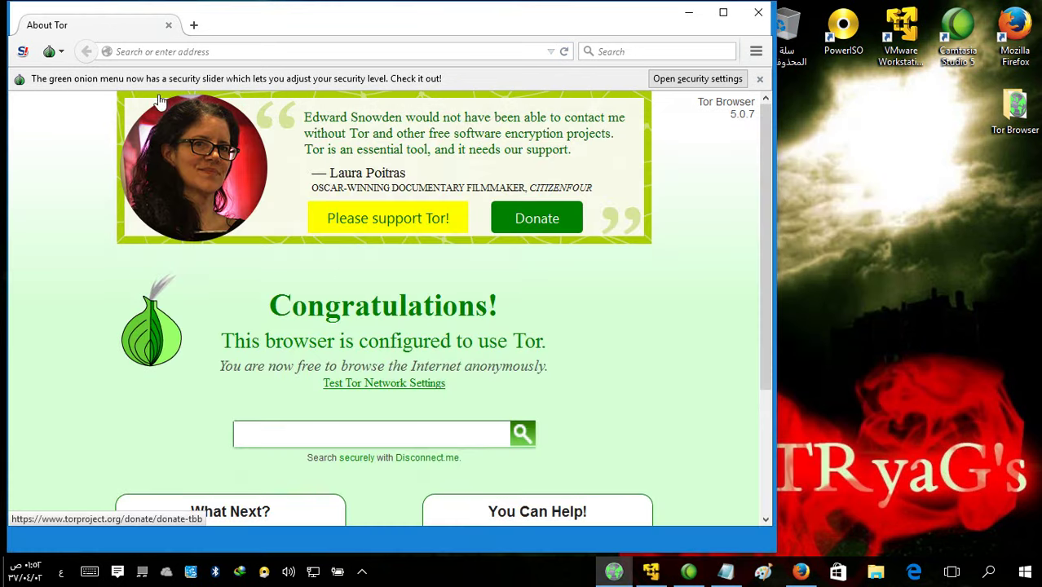
left_click(693, 15)
Step: Switch to Firefox and open the Network section of its Advanced options
left_click(800, 568)
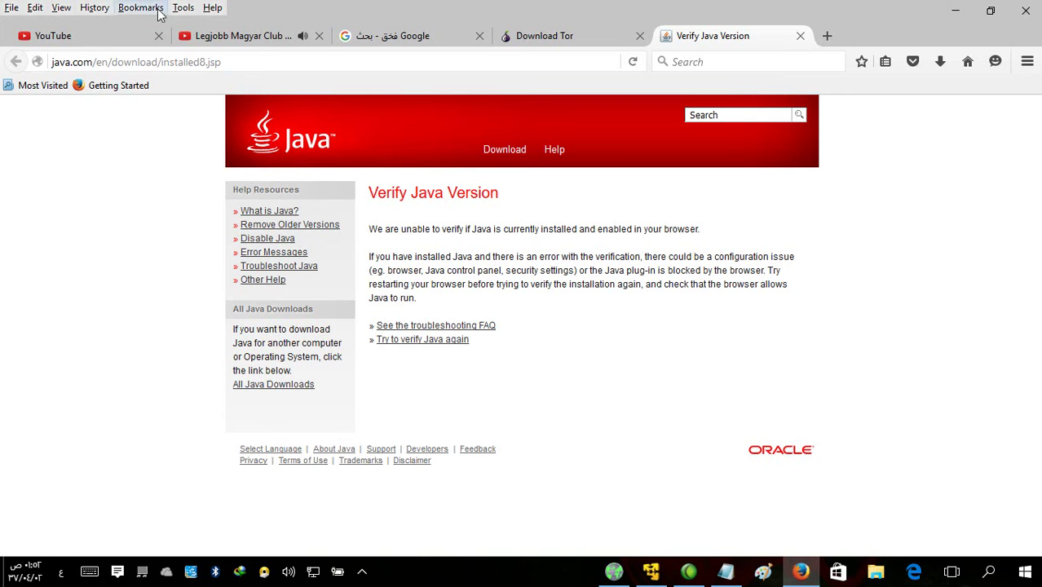
left_click(182, 8)
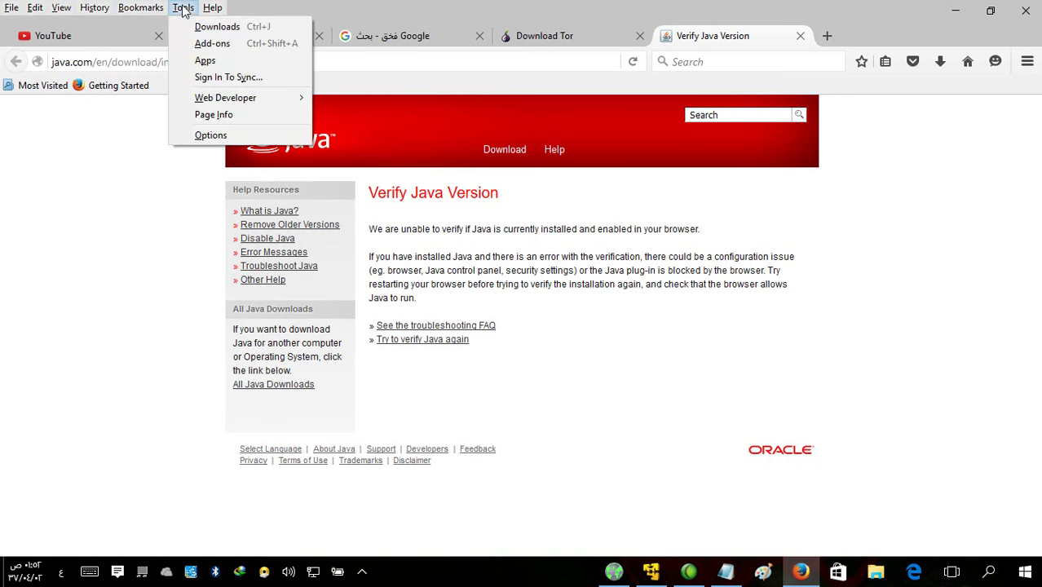
left_click(211, 135)
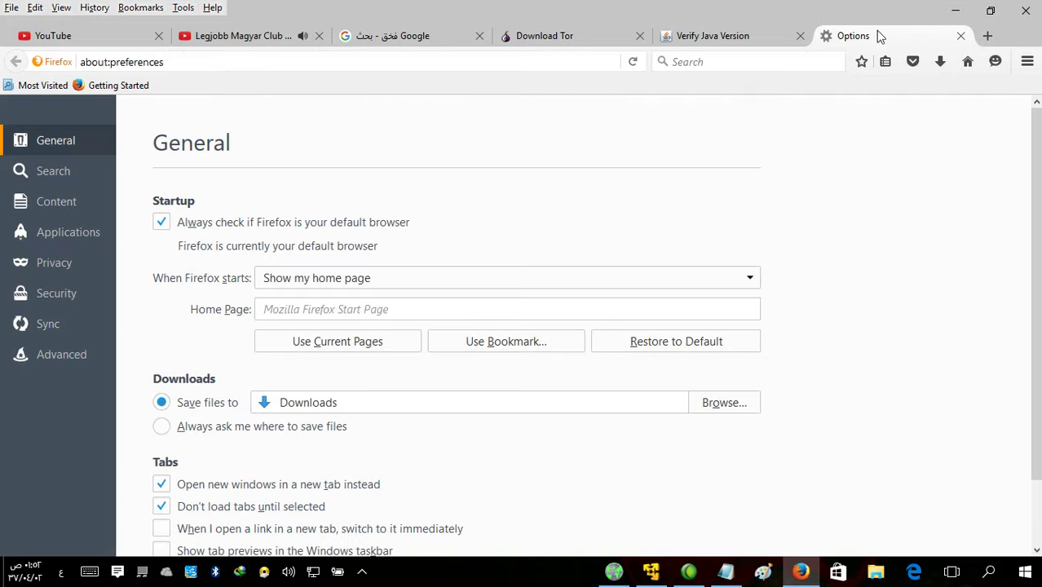
left_click(62, 348)
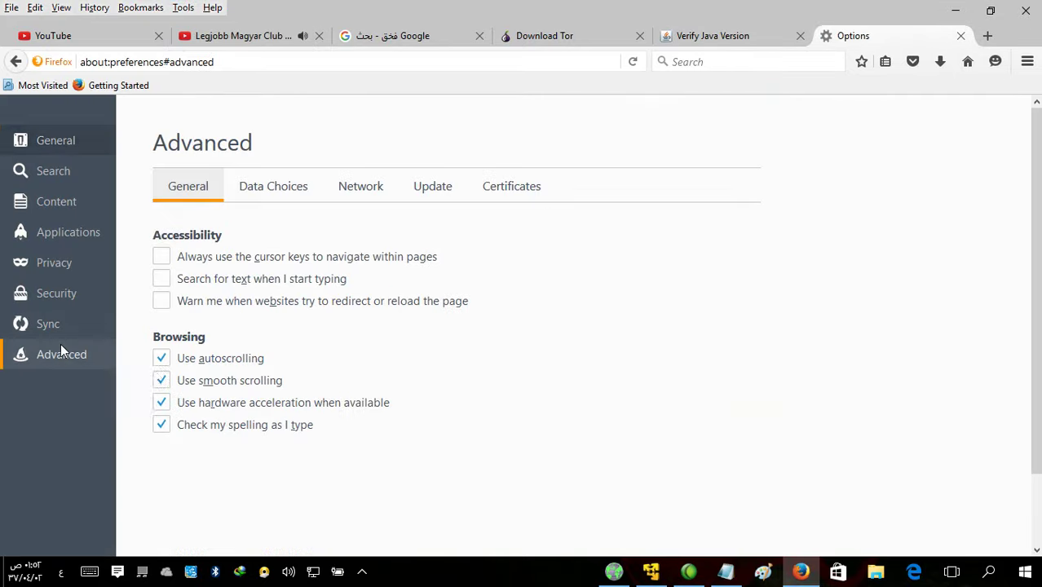
left_click(362, 186)
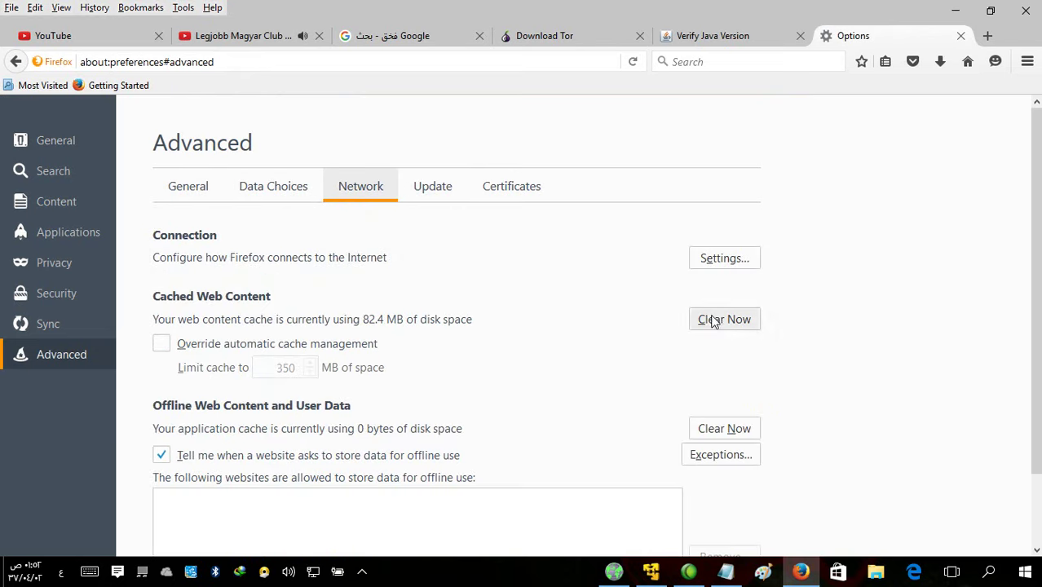
Step: Add the line "هذا المتصفح حقنا بنفعل التور عليه" to the Notepad note and minimize it
left_click(726, 571)
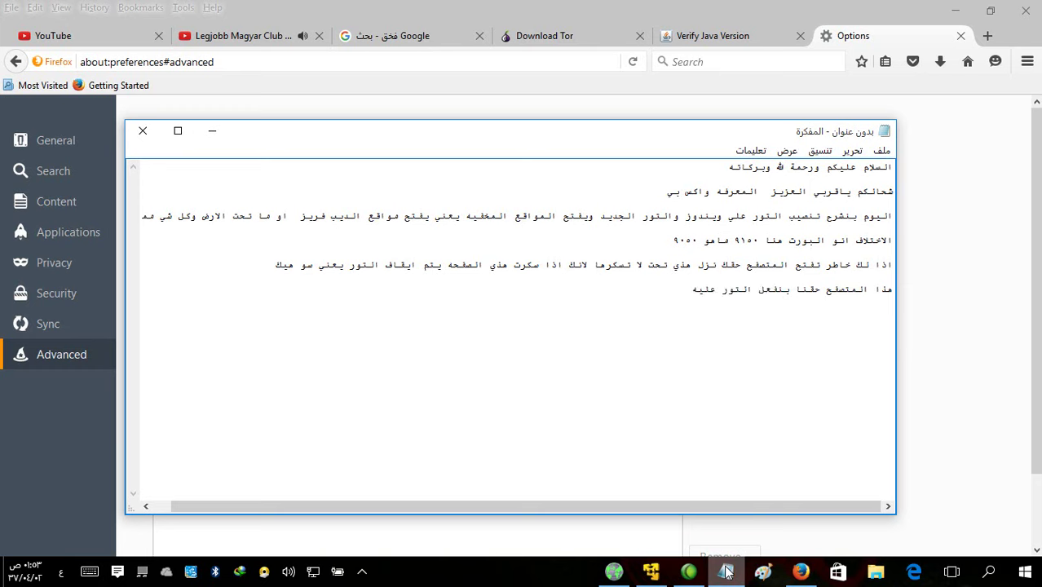
left_click(726, 572)
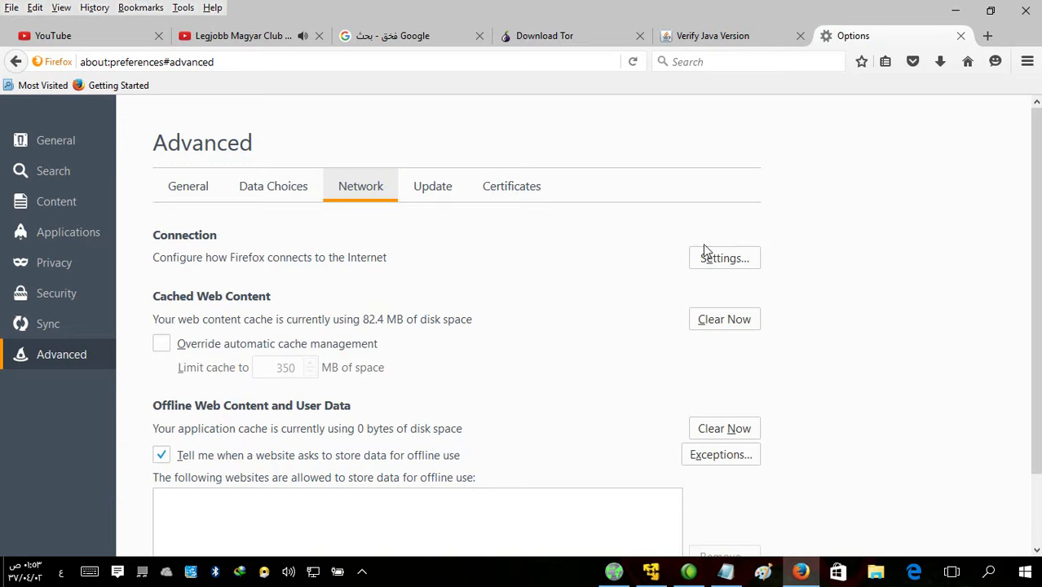
Step: Set Firefox's connection to manual proxy configuration with SOCKS host 127.0.0.1, port 9150 and SOCKS v5, and save it
left_click(706, 255)
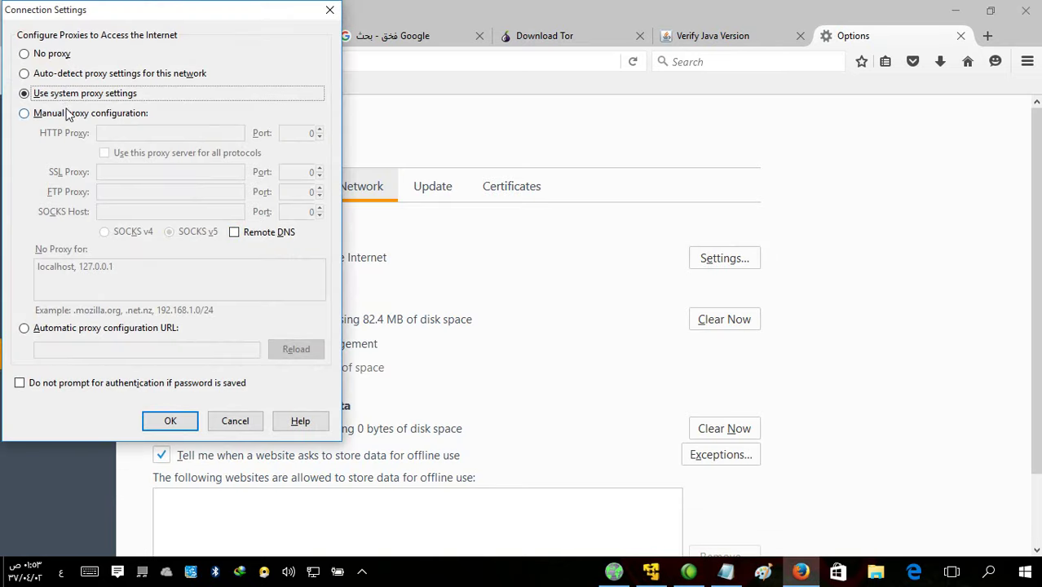
left_click(67, 113)
left_click(121, 212)
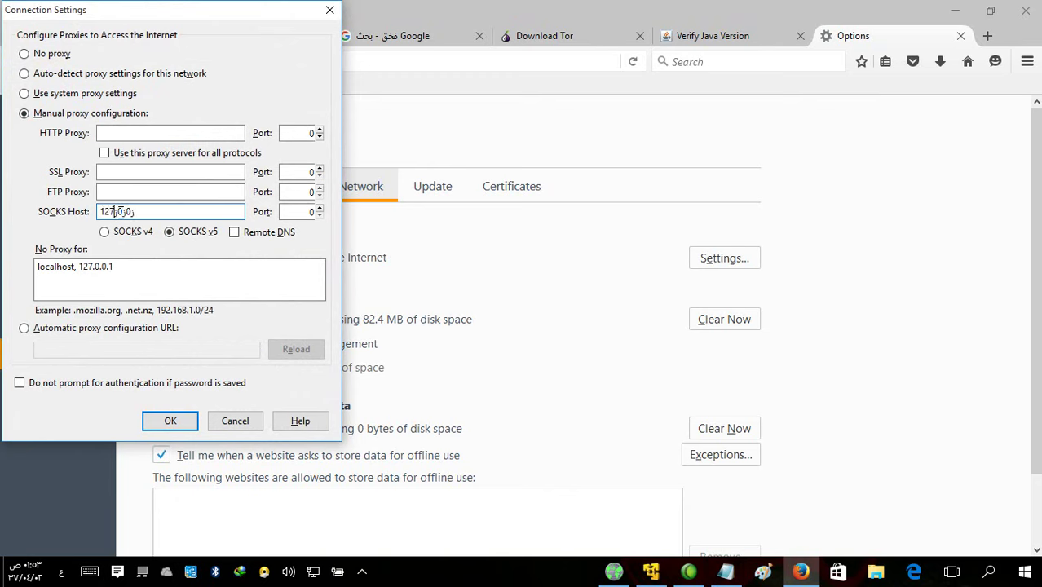
key("BackSpace")
key("Tab")
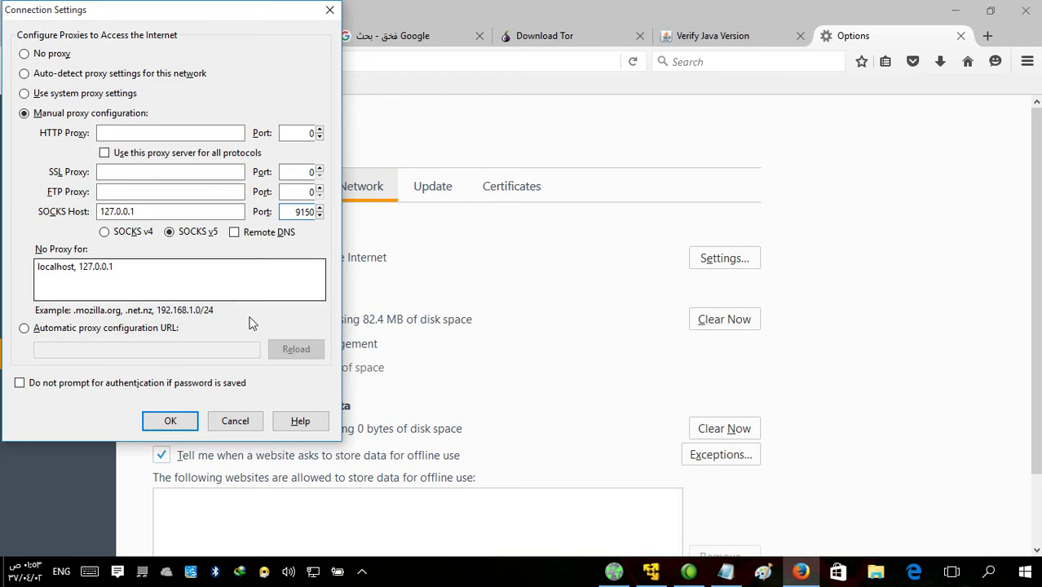
left_click(191, 423)
Step: Load ipaddress.com in the options tab to check the browser's public IP address and country
left_click(461, 66)
double_click(460, 67)
left_click(460, 67)
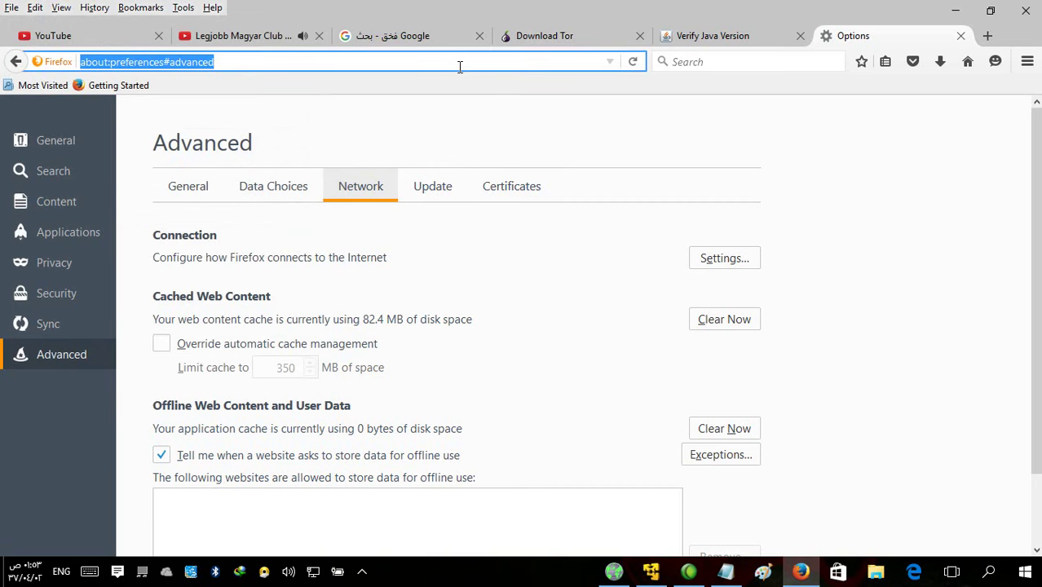
type("ipa")
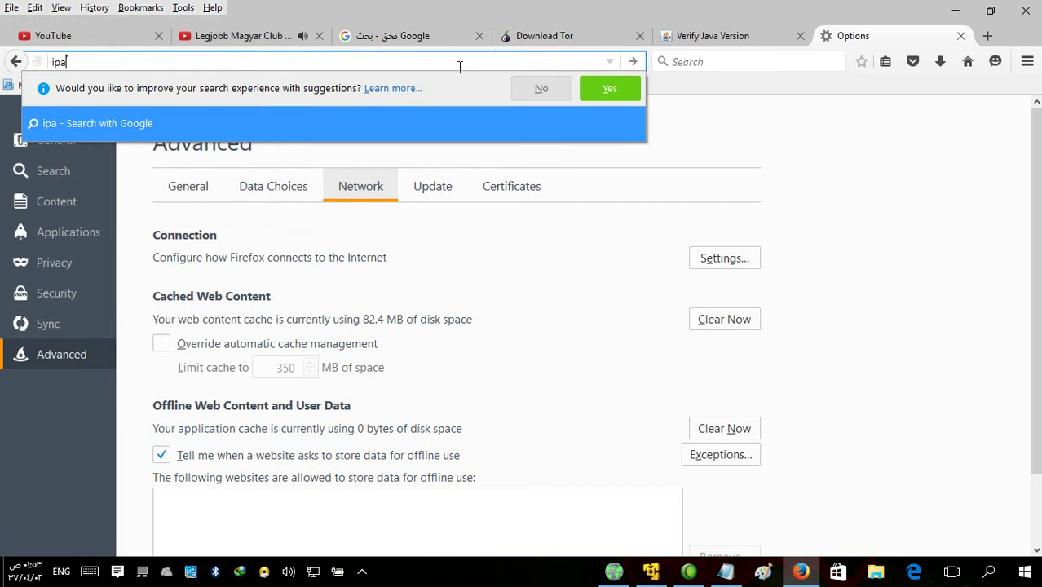
type("ddress")
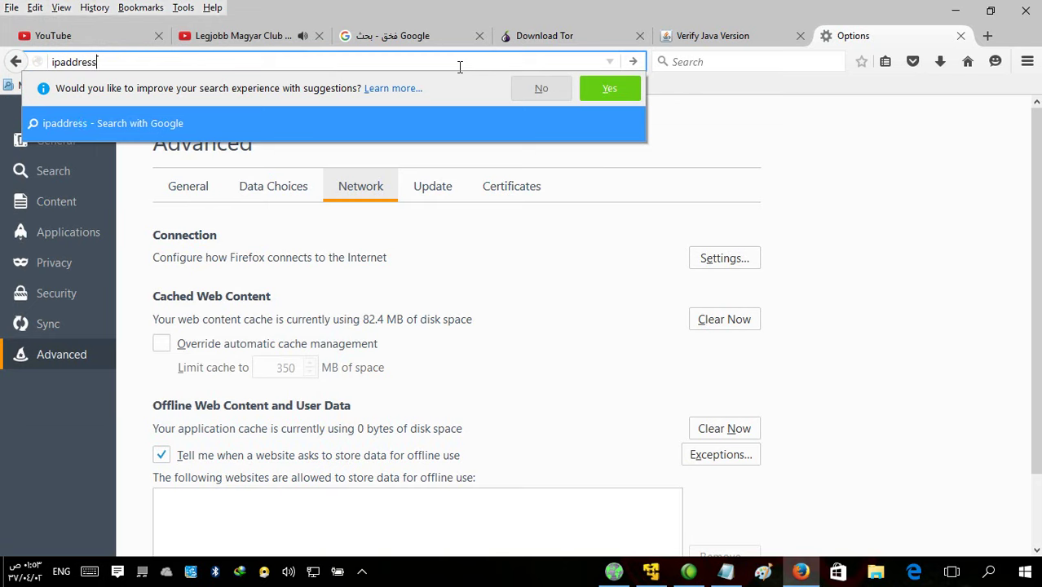
type(".co")
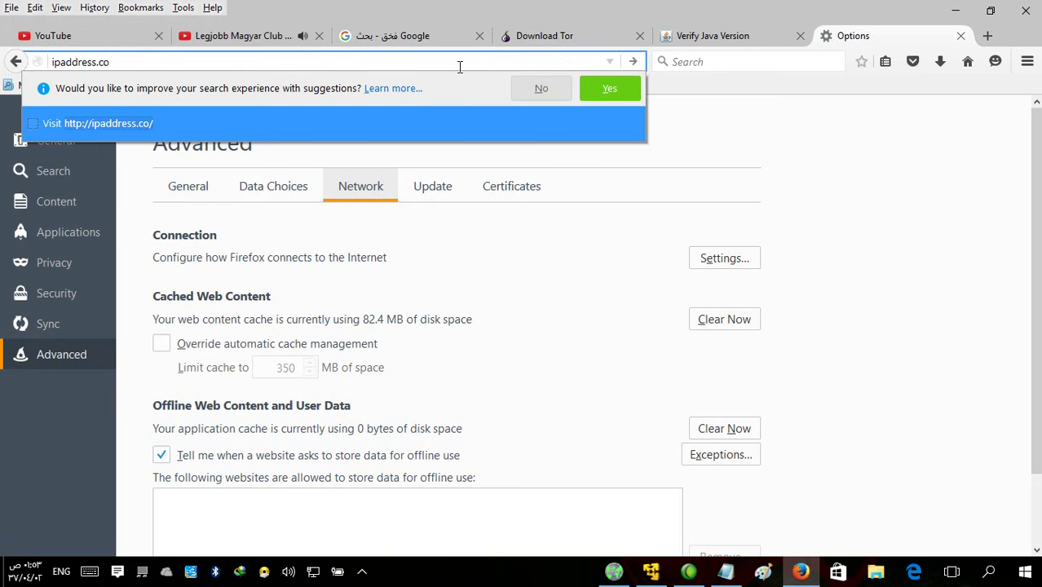
type("m")
key("Return")
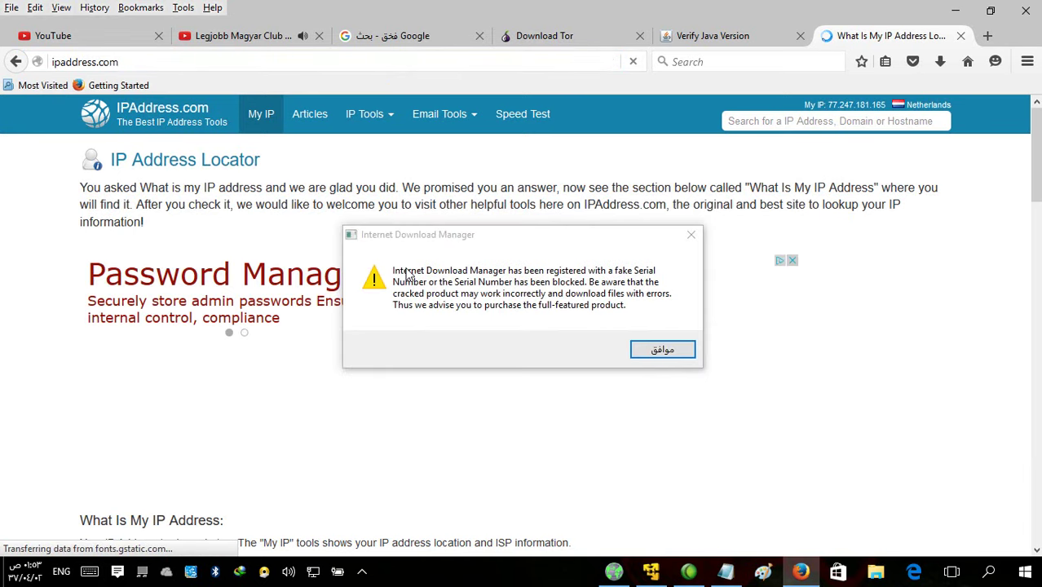
Step: Dismiss the Internet Download Manager serial number warning and cancel its registration form
left_click(656, 351)
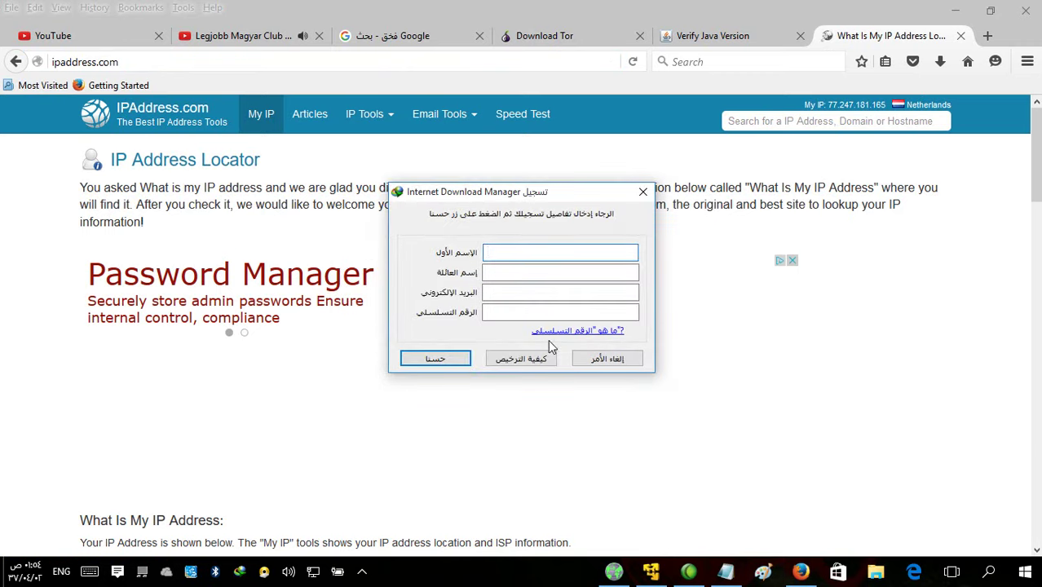
left_click(625, 366)
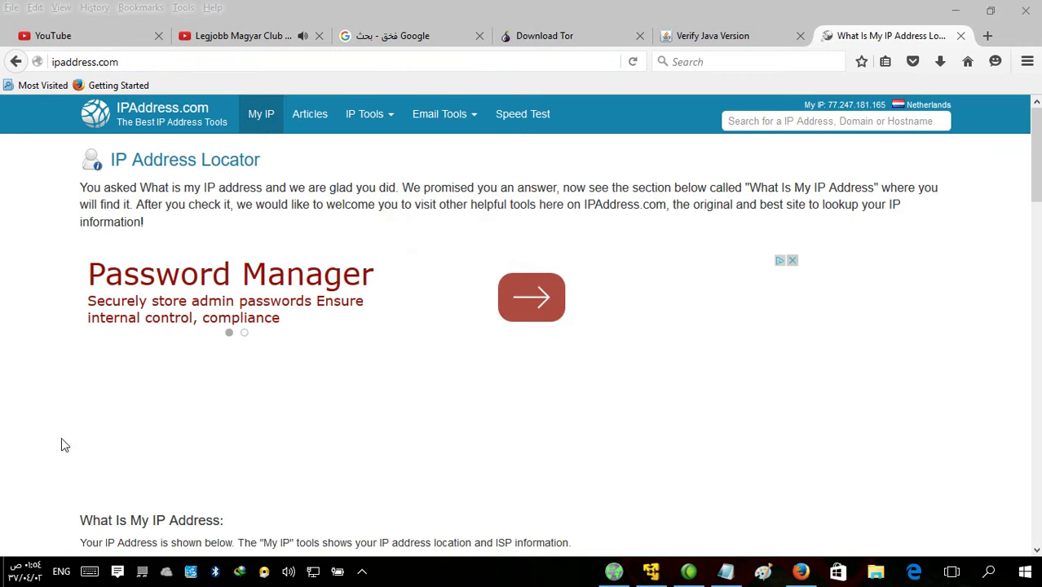
right_click(1031, 577)
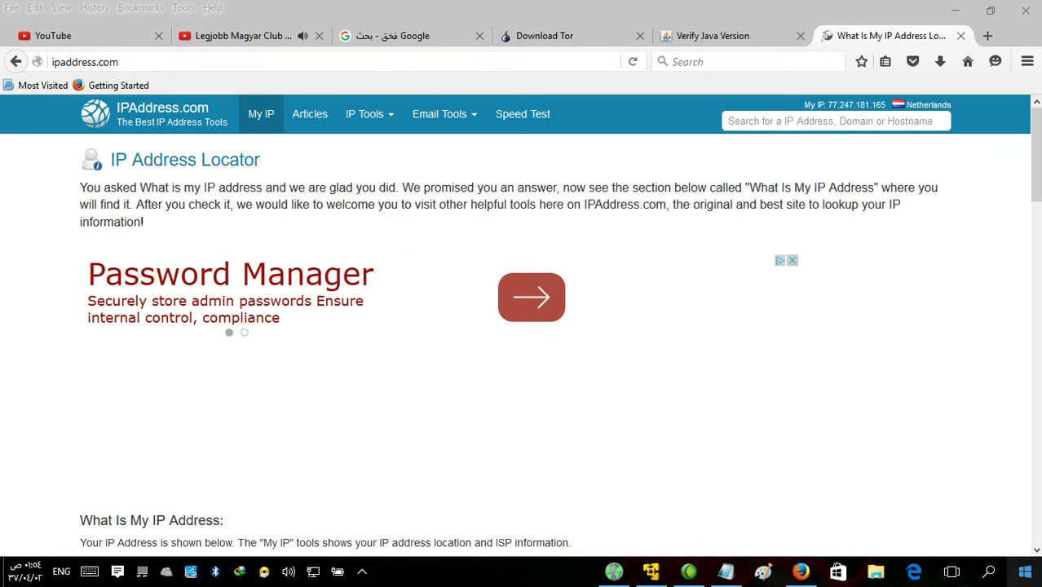
left_click(819, 499)
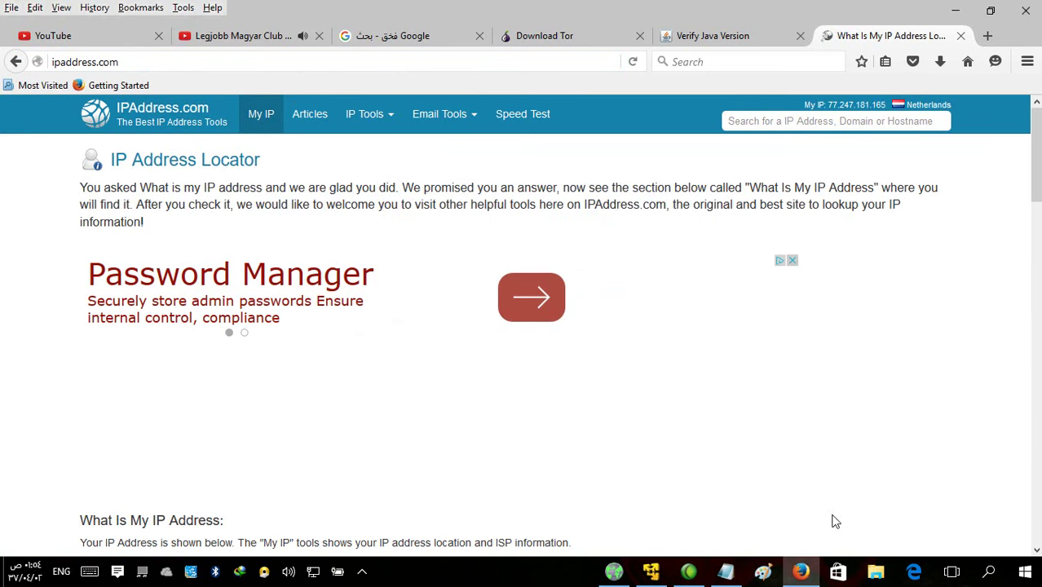
Step: In File Explorer, open the Internet Download Manager folder inside the x86 program files folder on drive C
left_click(875, 570)
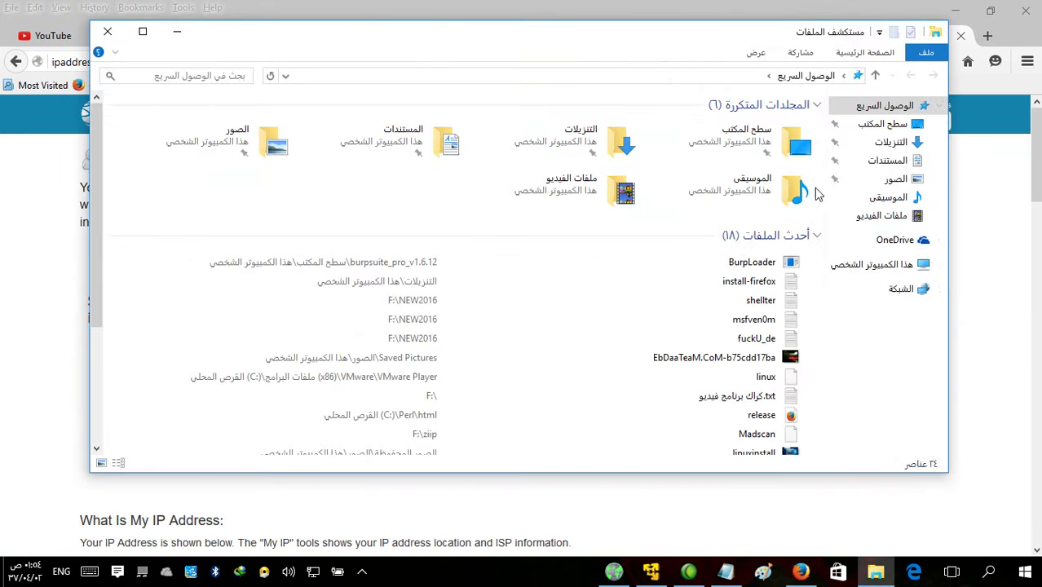
left_click(891, 143)
left_click(846, 264)
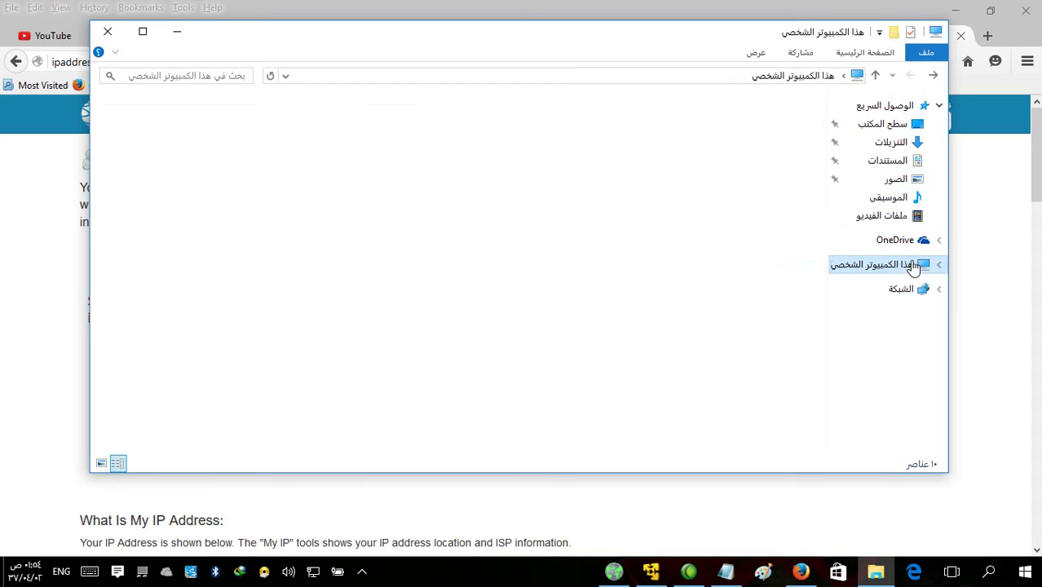
double_click(781, 246)
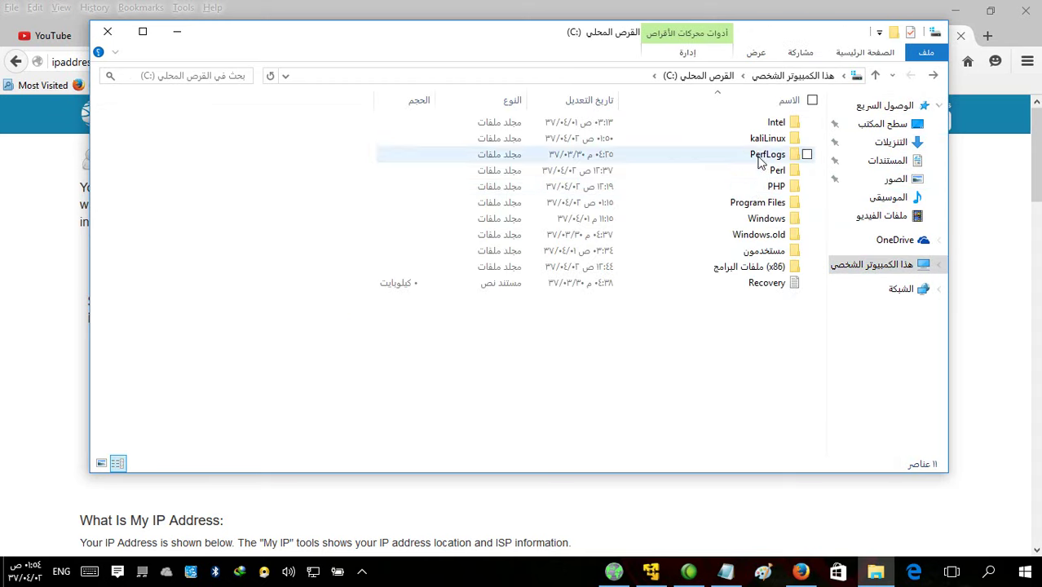
left_click(799, 203)
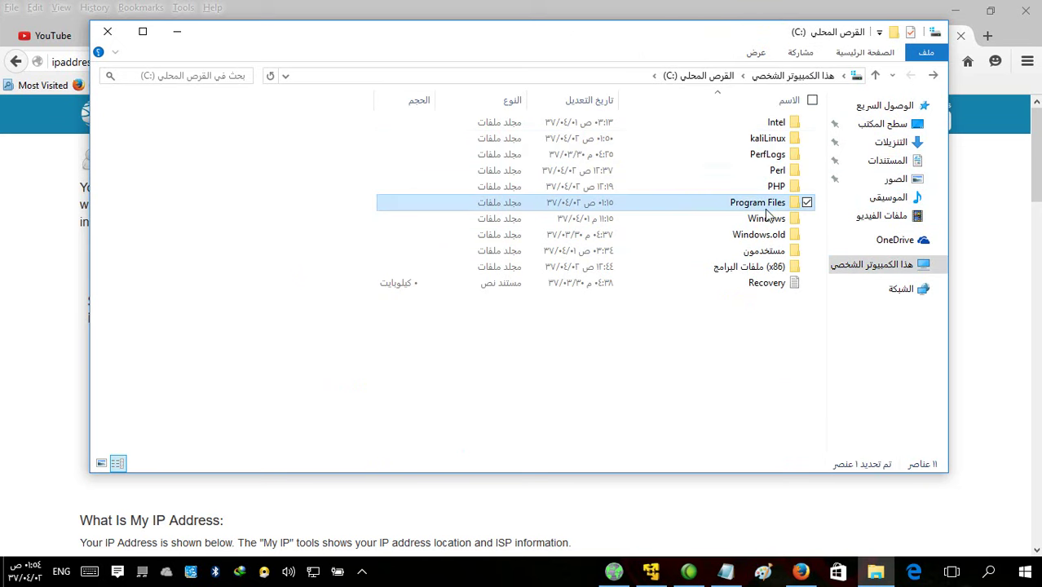
double_click(766, 266)
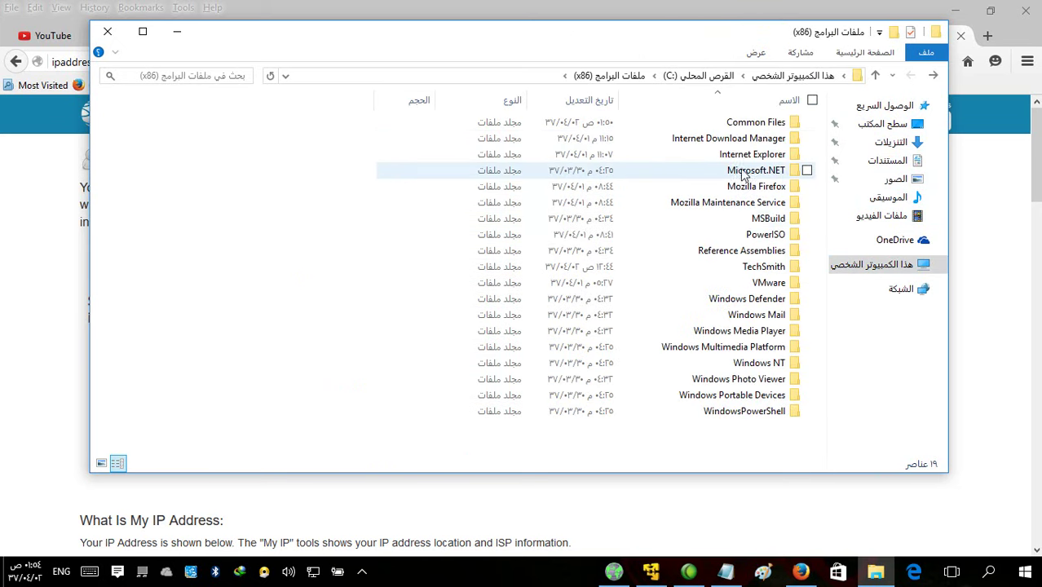
double_click(734, 140)
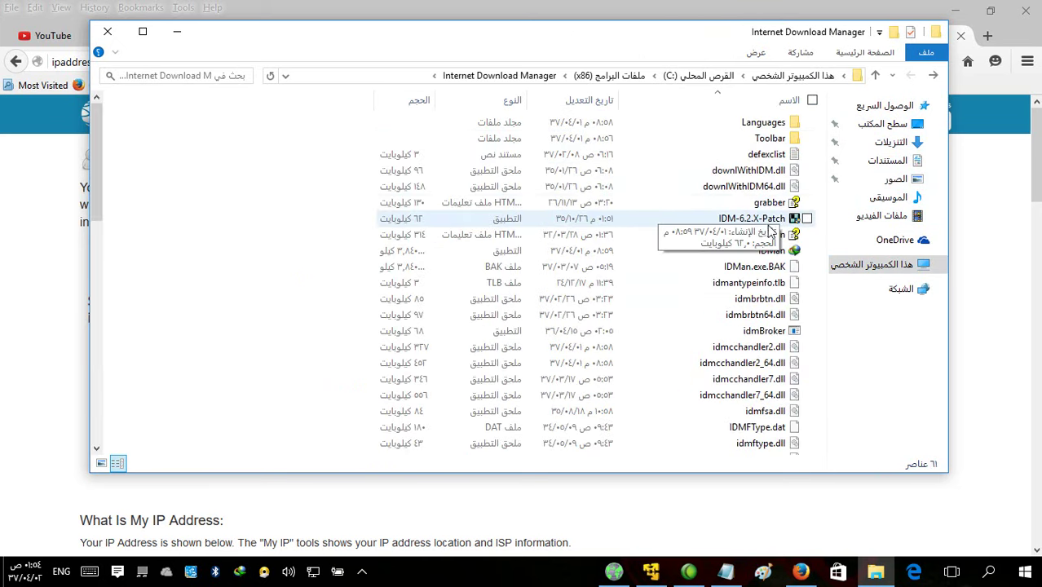
Step: Try to patch IDMan.exe with IDM-6.2.X-Patch, decline retrying access to the file, and close the patcher and the folder window
left_click(768, 220)
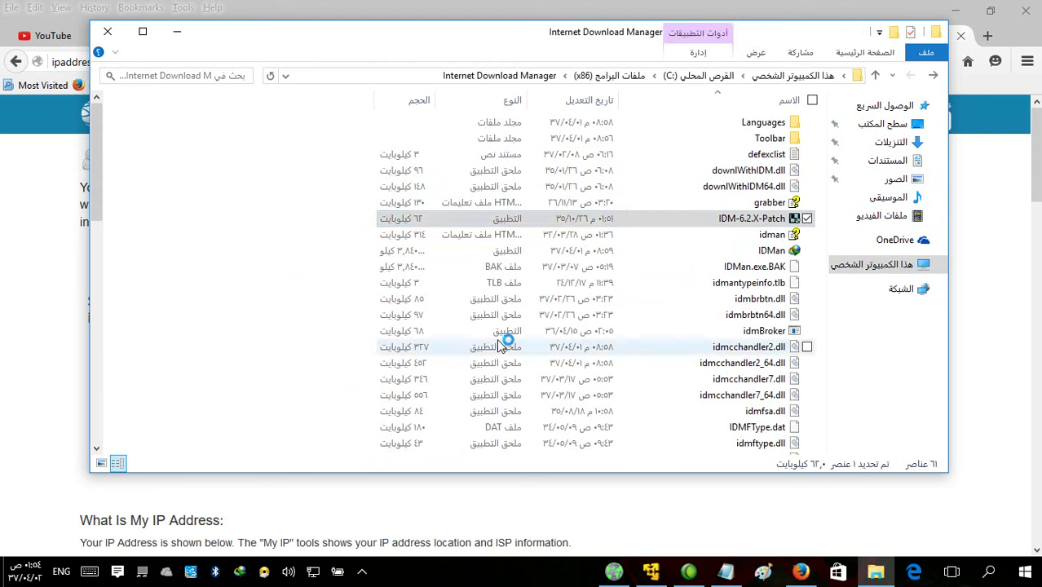
left_click(489, 379)
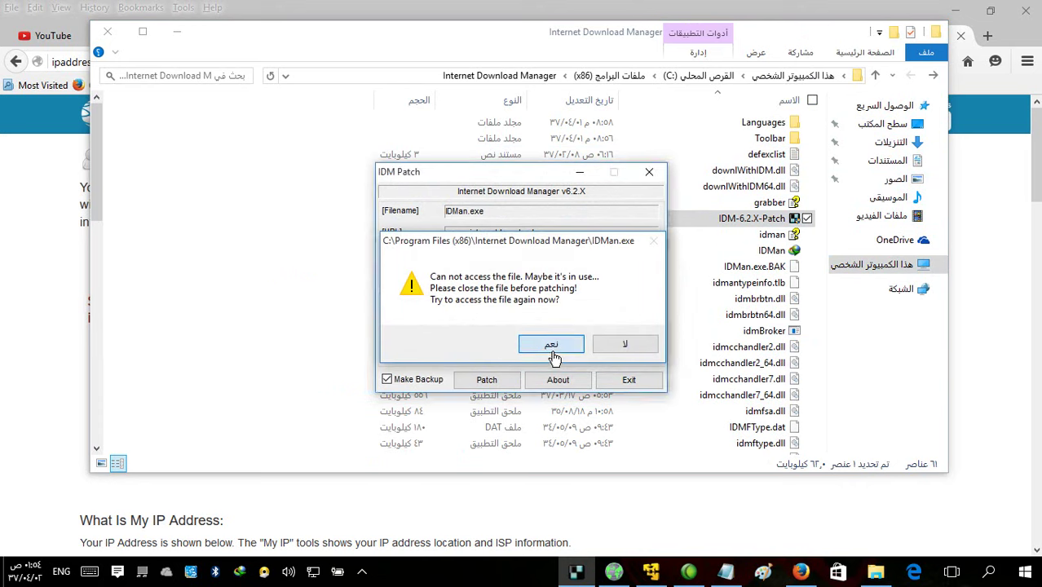
left_click(621, 346)
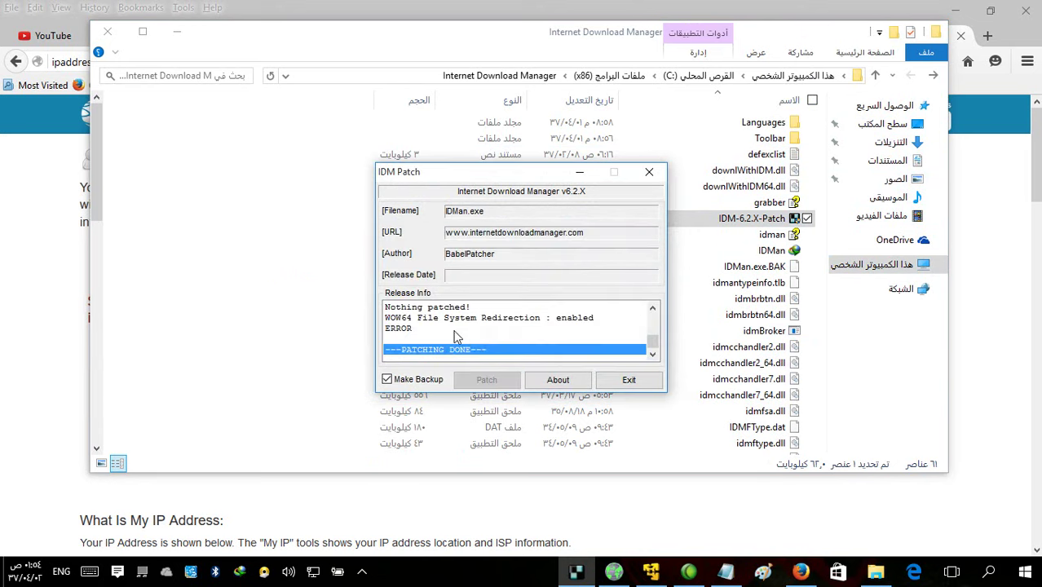
left_click(642, 380)
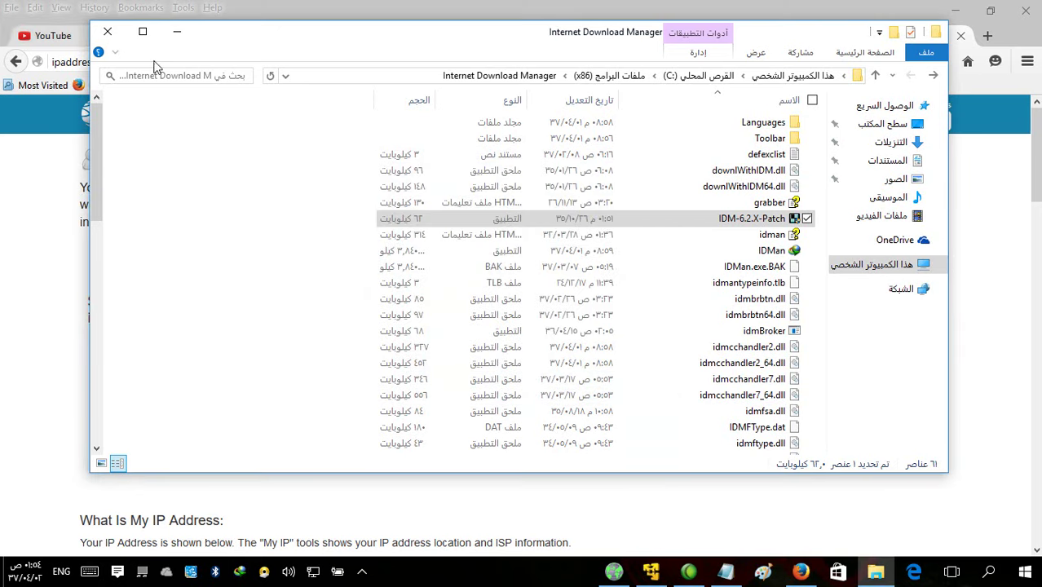
left_click(107, 31)
left_click(383, 61)
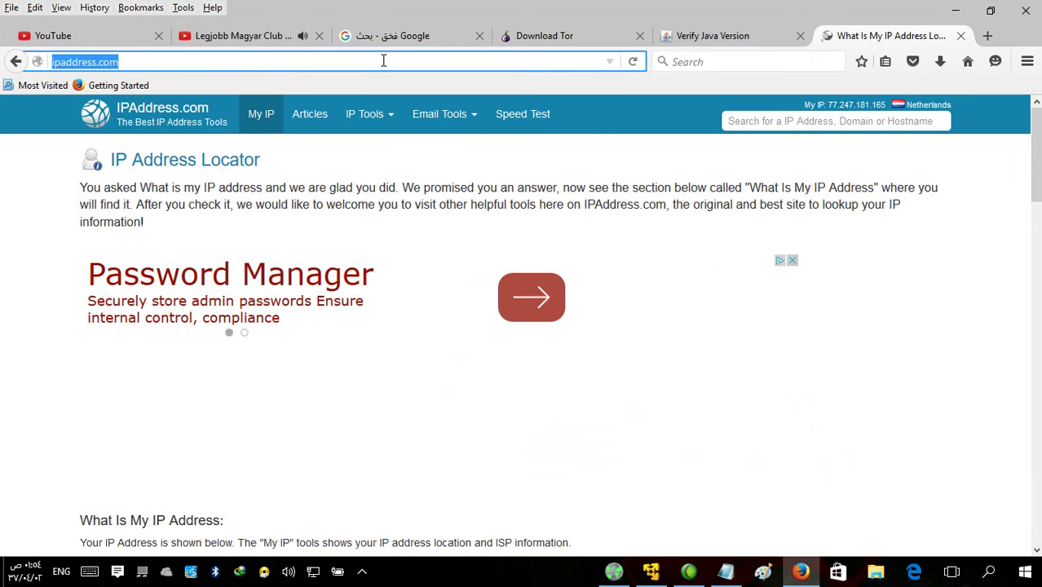
type("speedte")
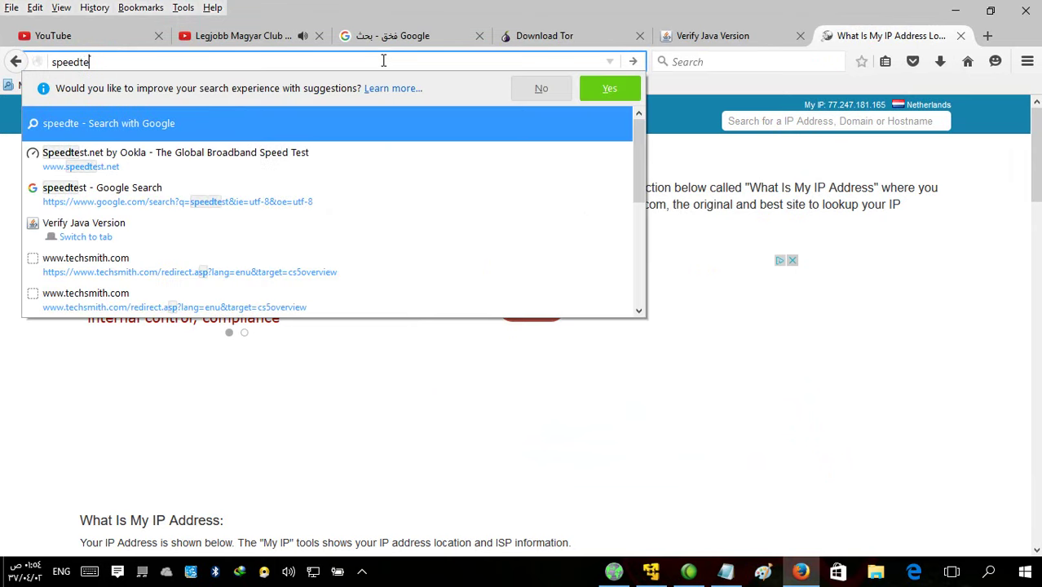
type("s")
type("t")
left_click(294, 155)
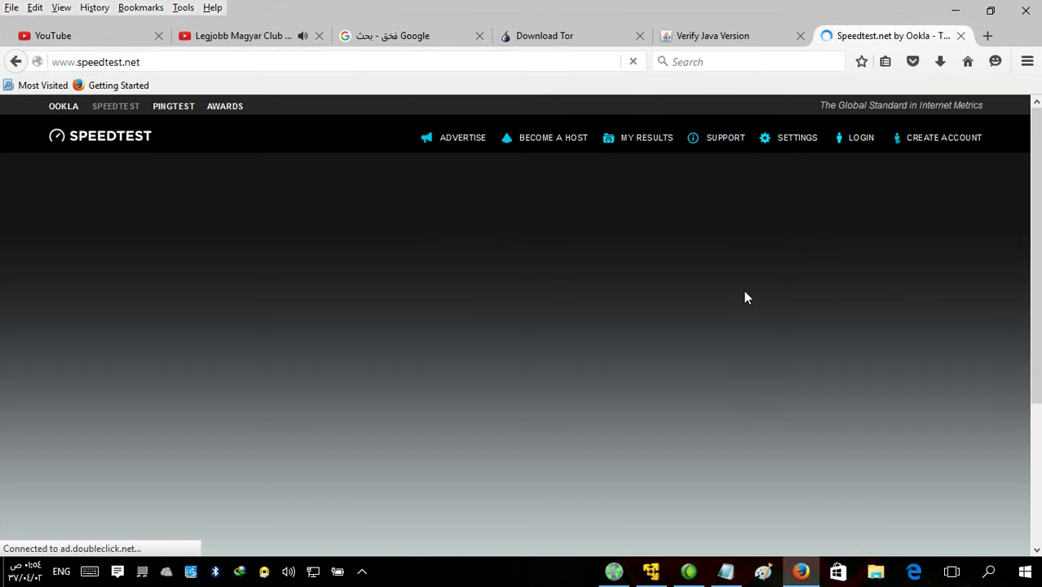
Step: Close the Google search, Download Tor and Verify Java Version tabs
left_click(479, 35)
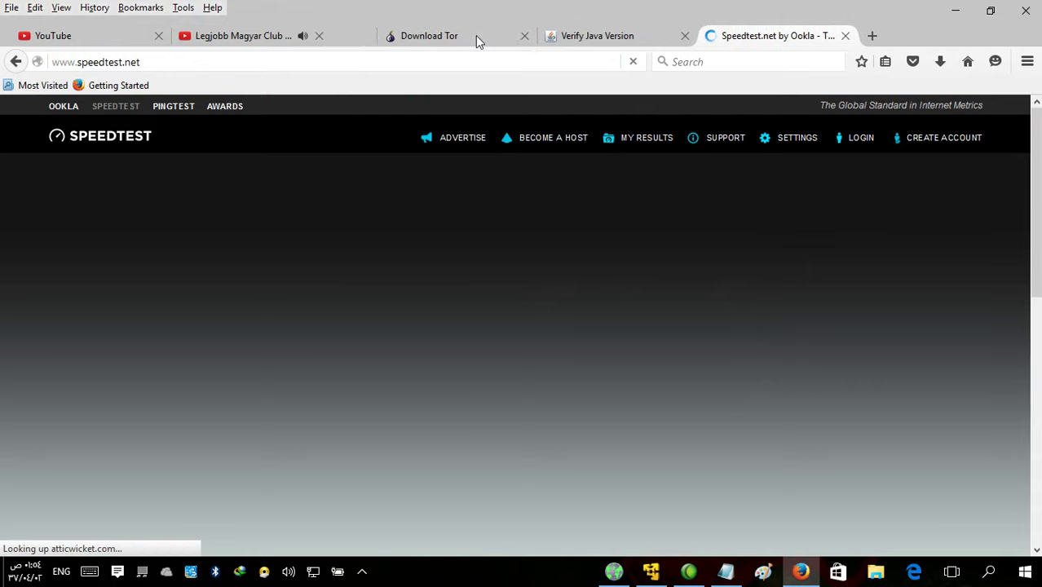
left_click(472, 36)
left_click(479, 36)
left_click(479, 36)
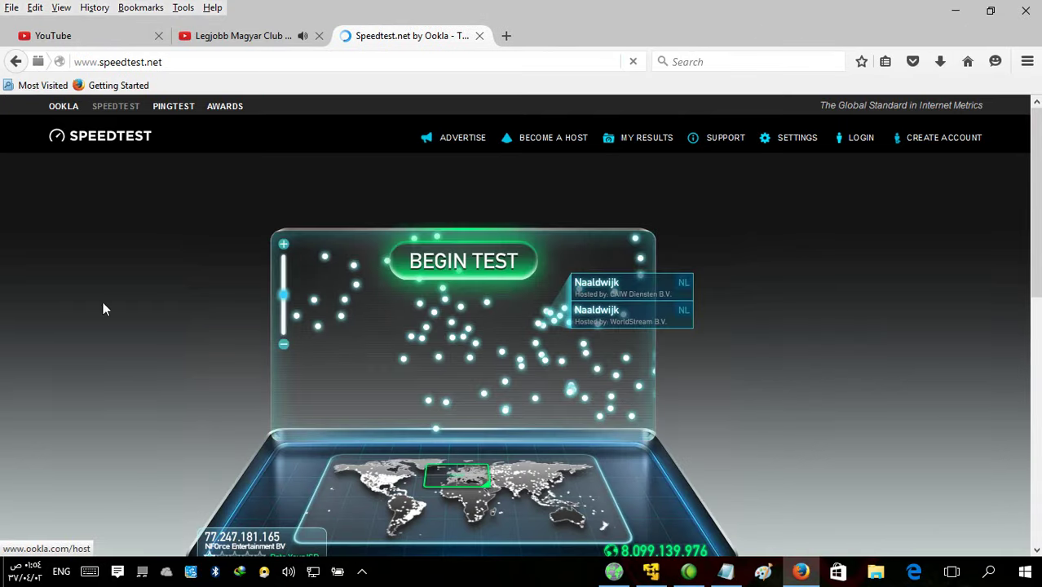
Step: Run the speed test against the Southampton server hosted by M4 Hosting and view the available network connections
scroll(232, 426, "down", 5)
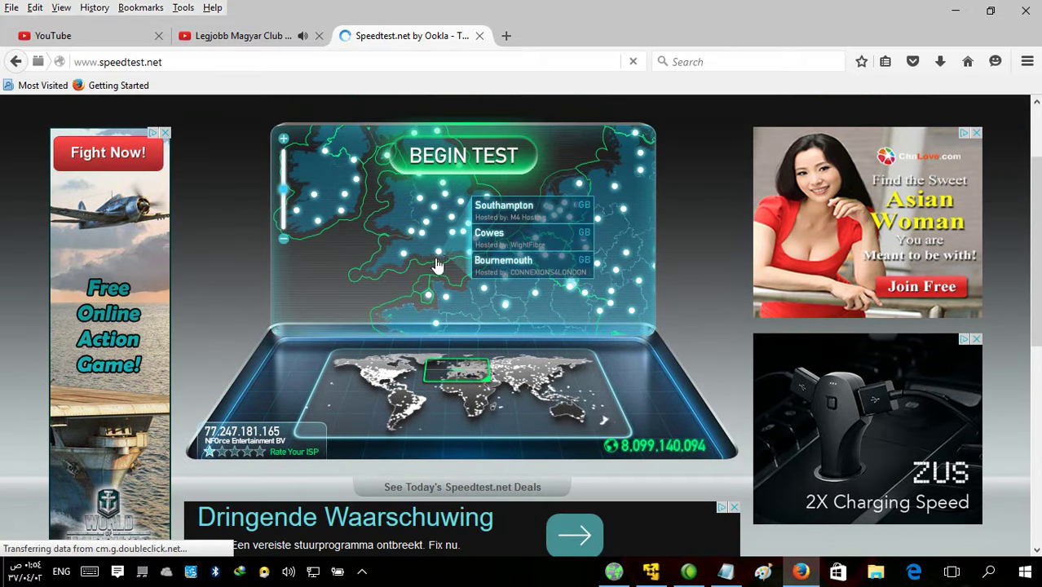
left_click(464, 208)
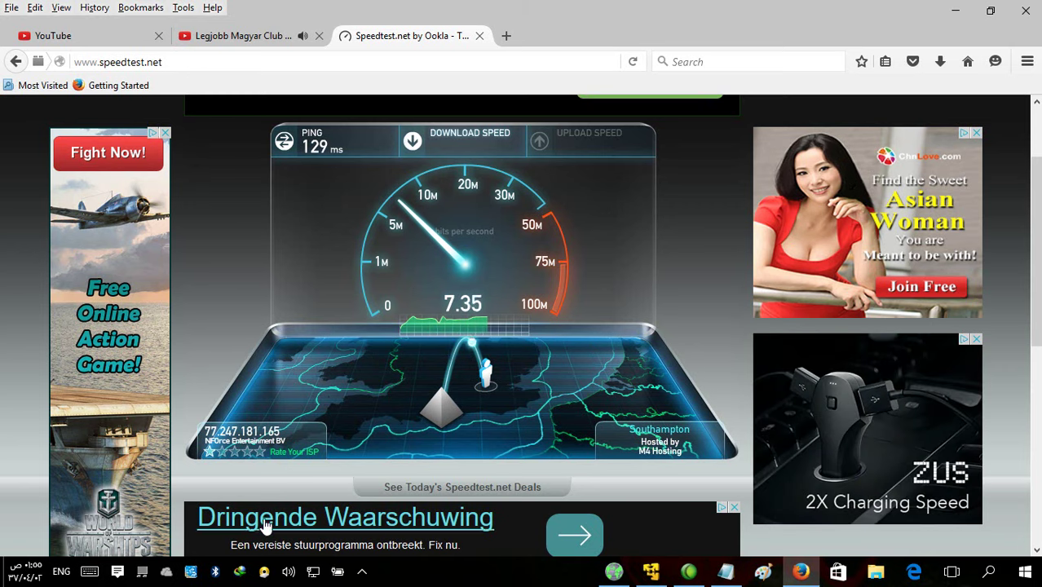
left_click(315, 574)
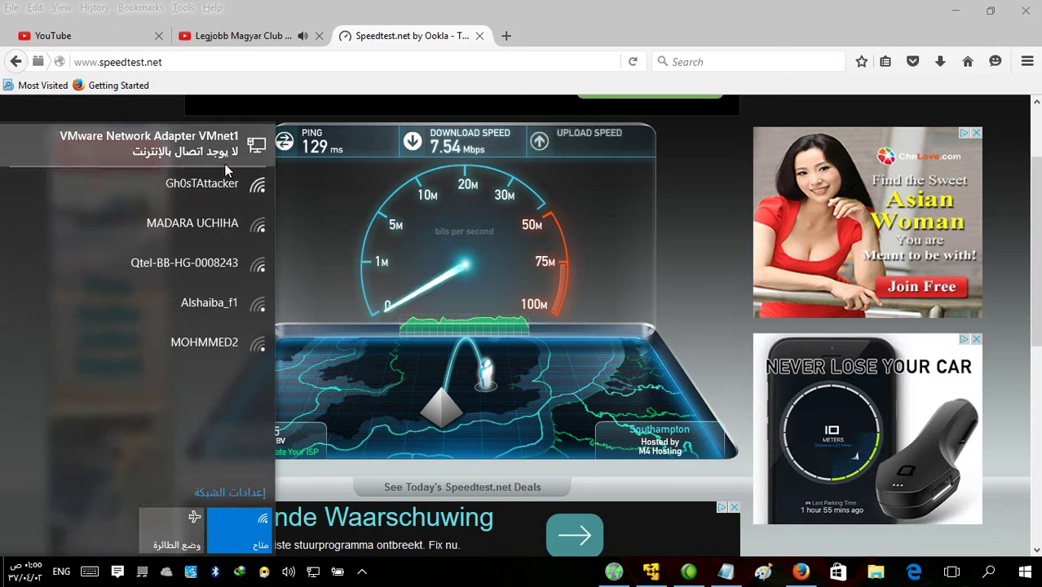
Step: Minimize the browser, add the line "Group-xp" at the end of the Notepad note, and minimize the note
left_click(955, 11)
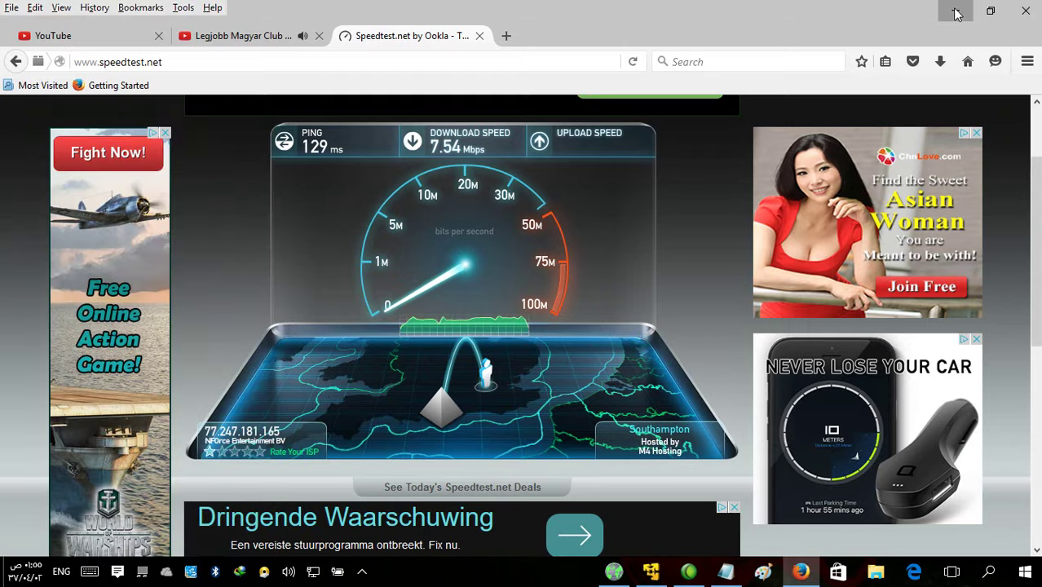
left_click(955, 12)
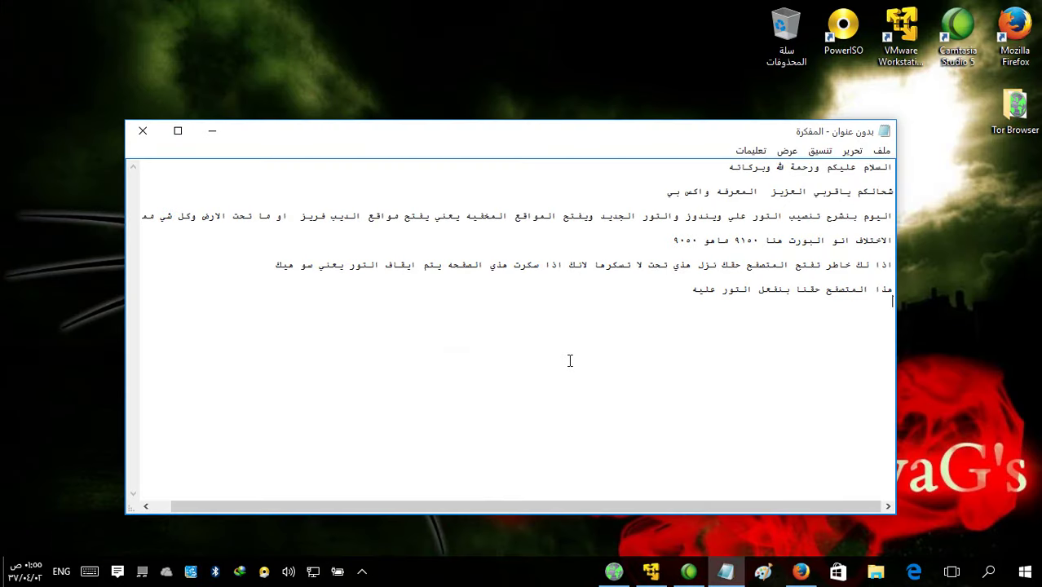
type("hggrhx")
key("ctrl+shift+Left")
key("Right")
key("ctrl+shift+Left")
key("ctrl+shift+Left")
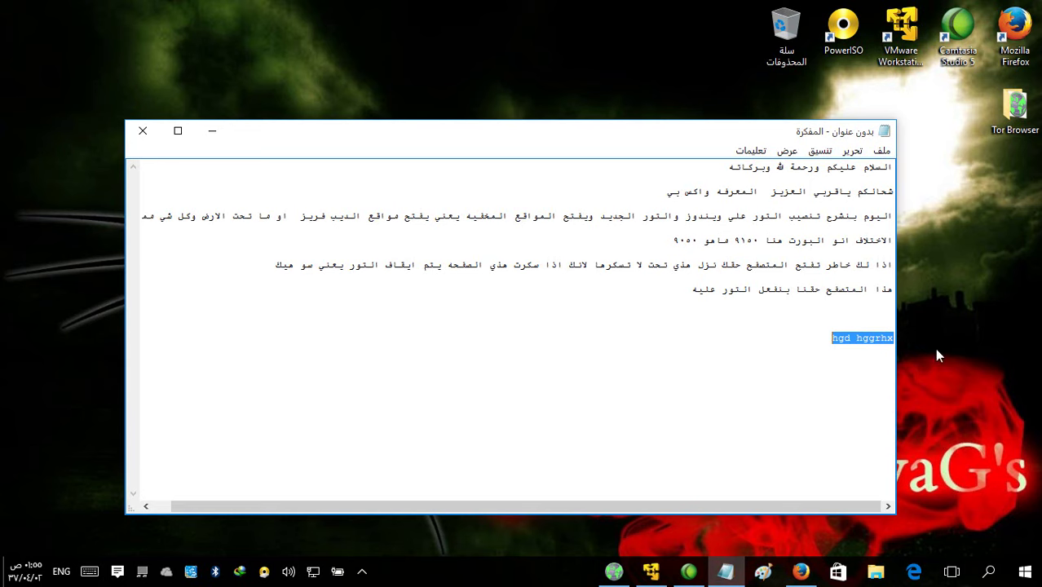
key("BackSpace")
type("Gzoup")
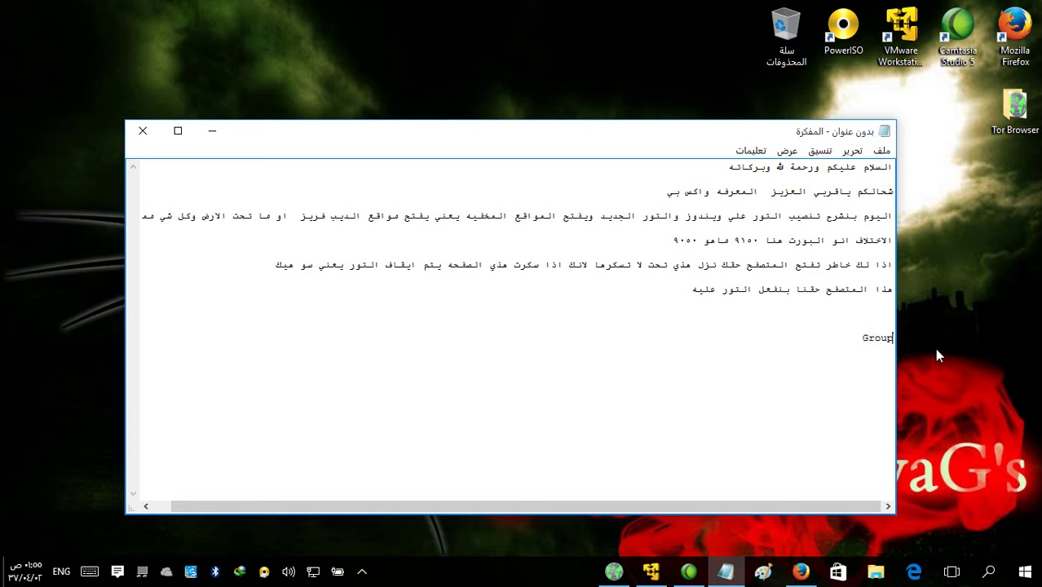
type("-xp")
left_click(212, 132)
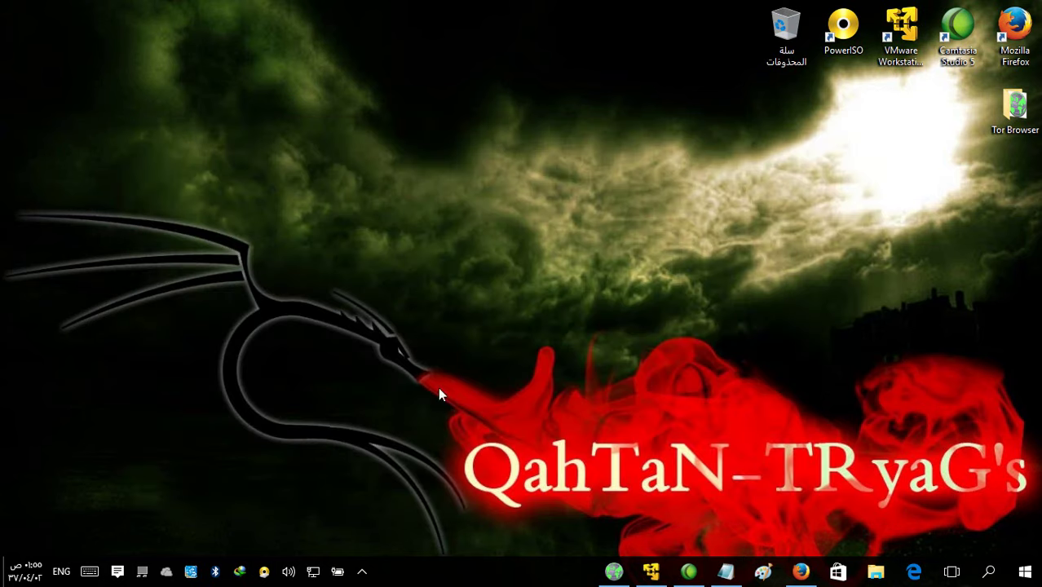